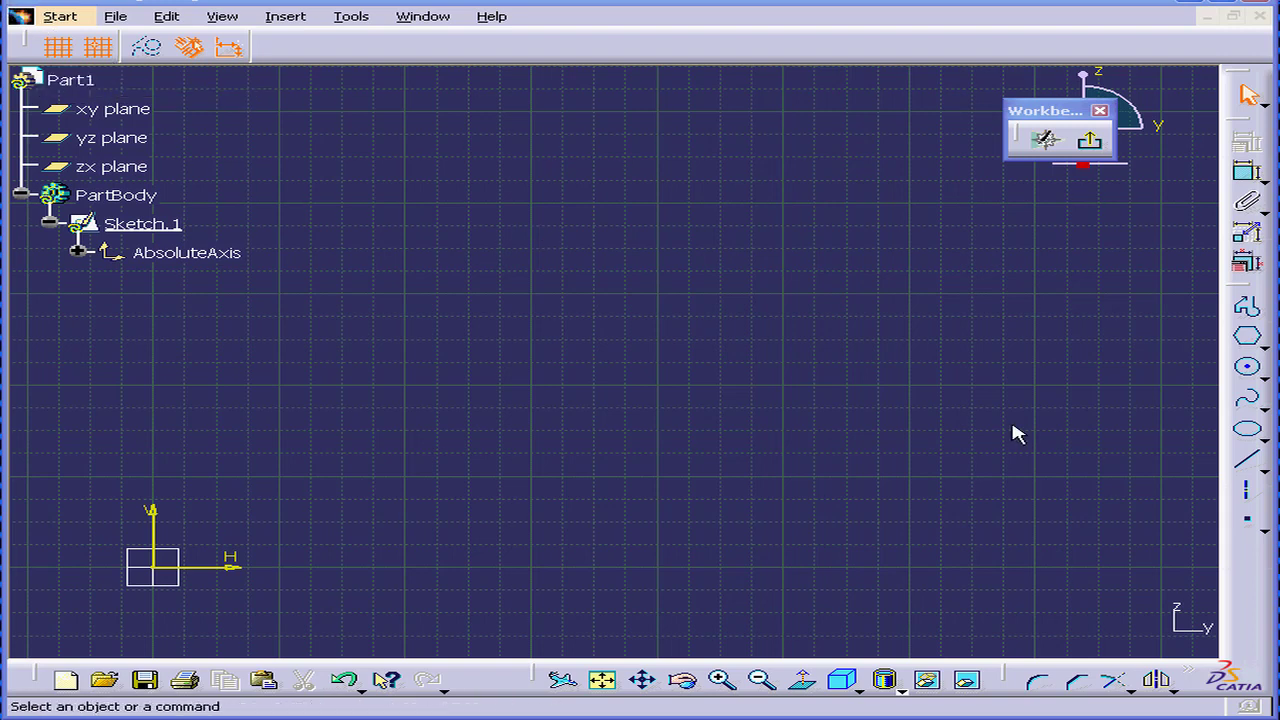
Step: Detach the Predefined Profile shapes into a floating palette over the empty sketch
click(1263, 345)
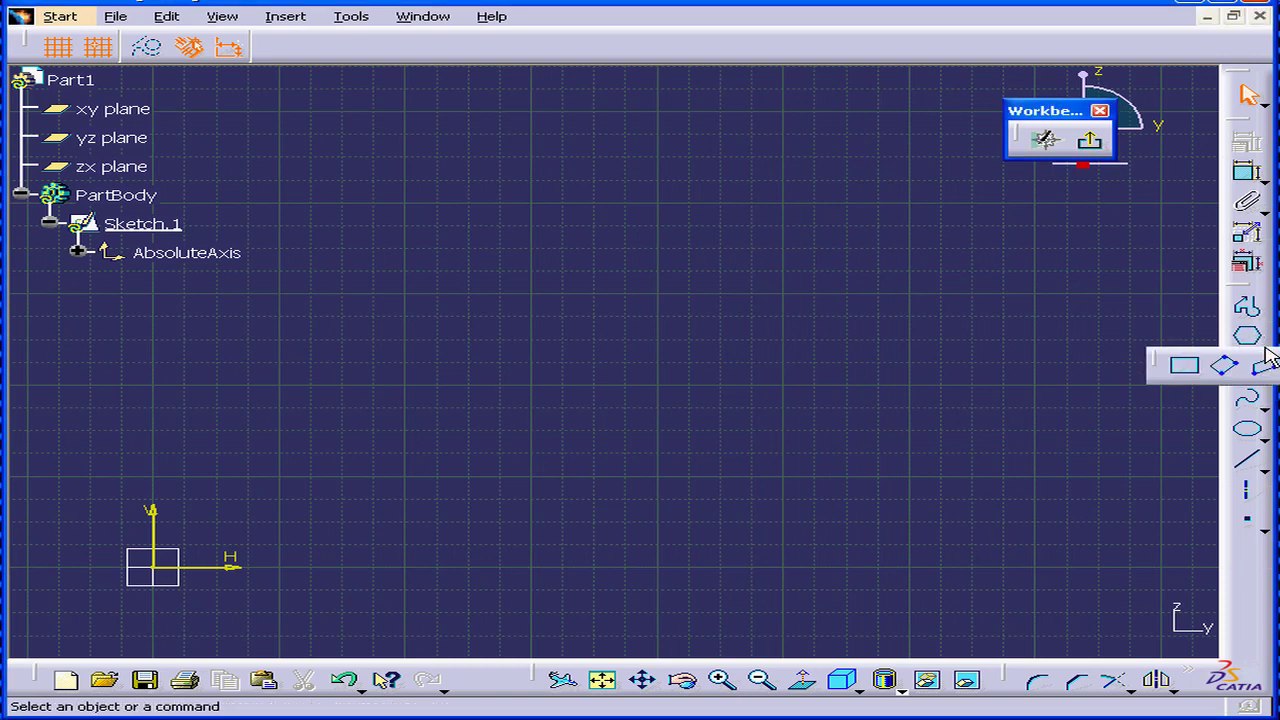
drag(1155, 365, 463, 143)
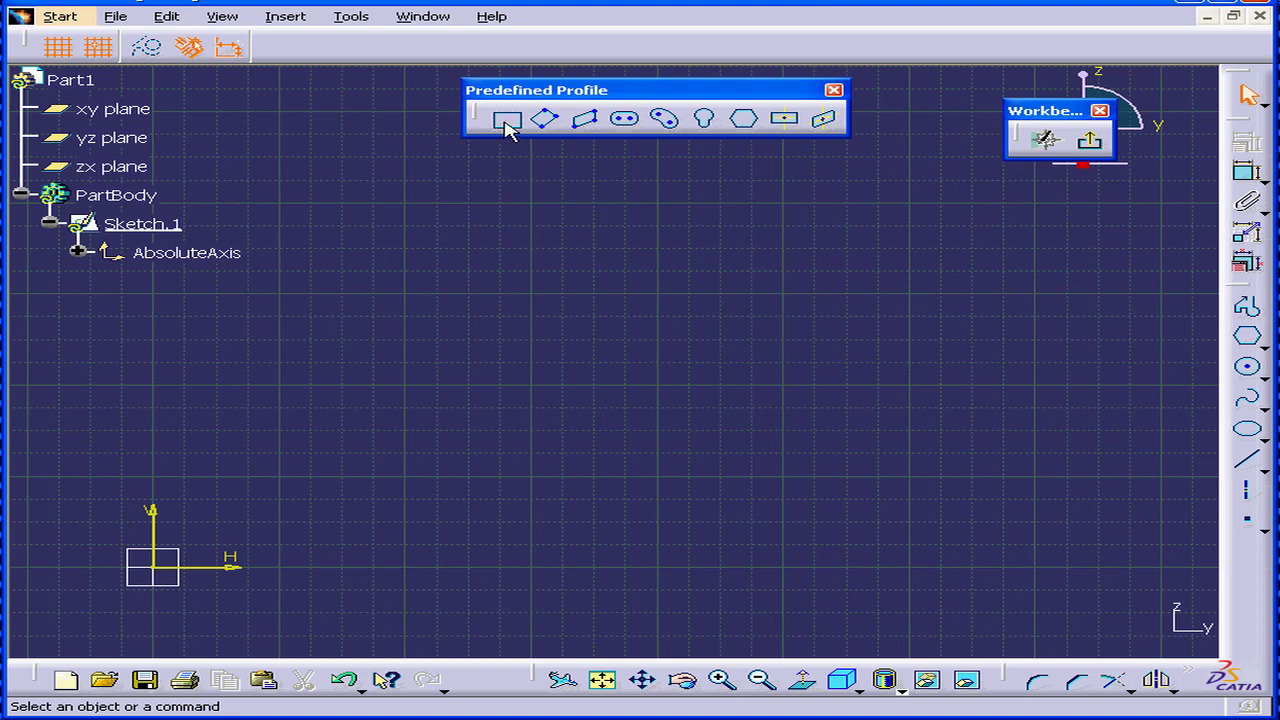
click(507, 121)
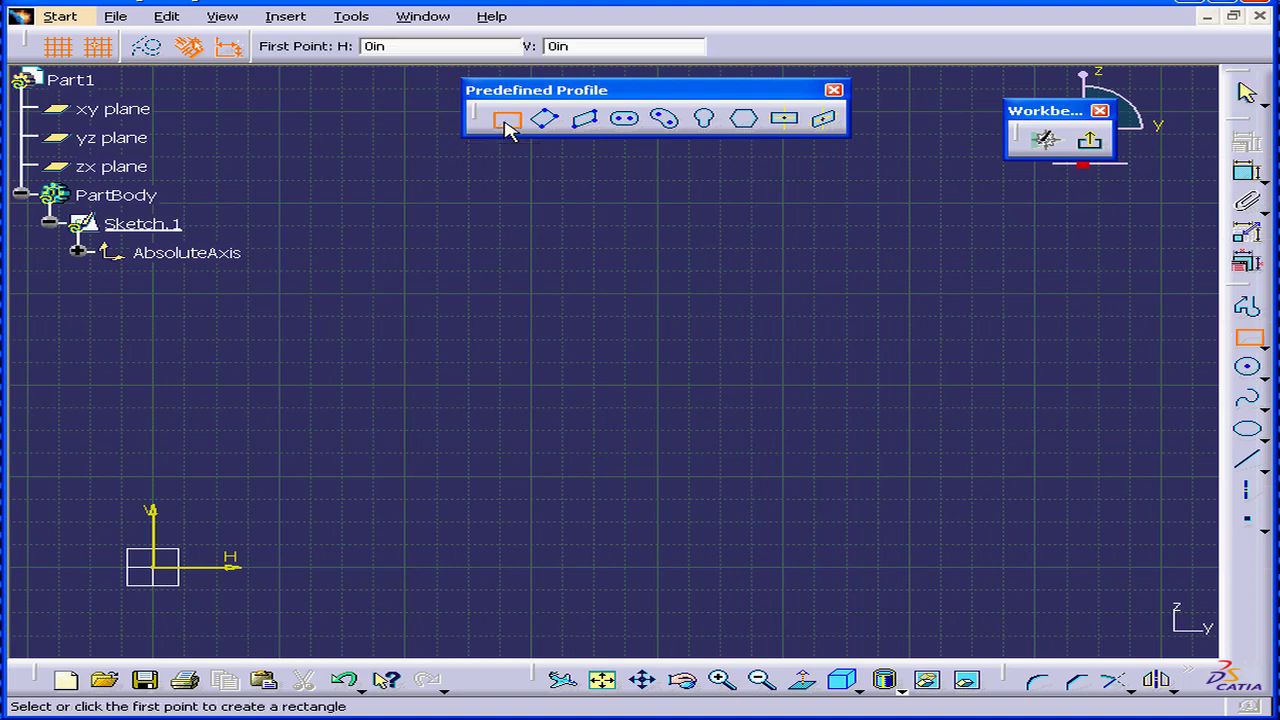
click(404, 388)
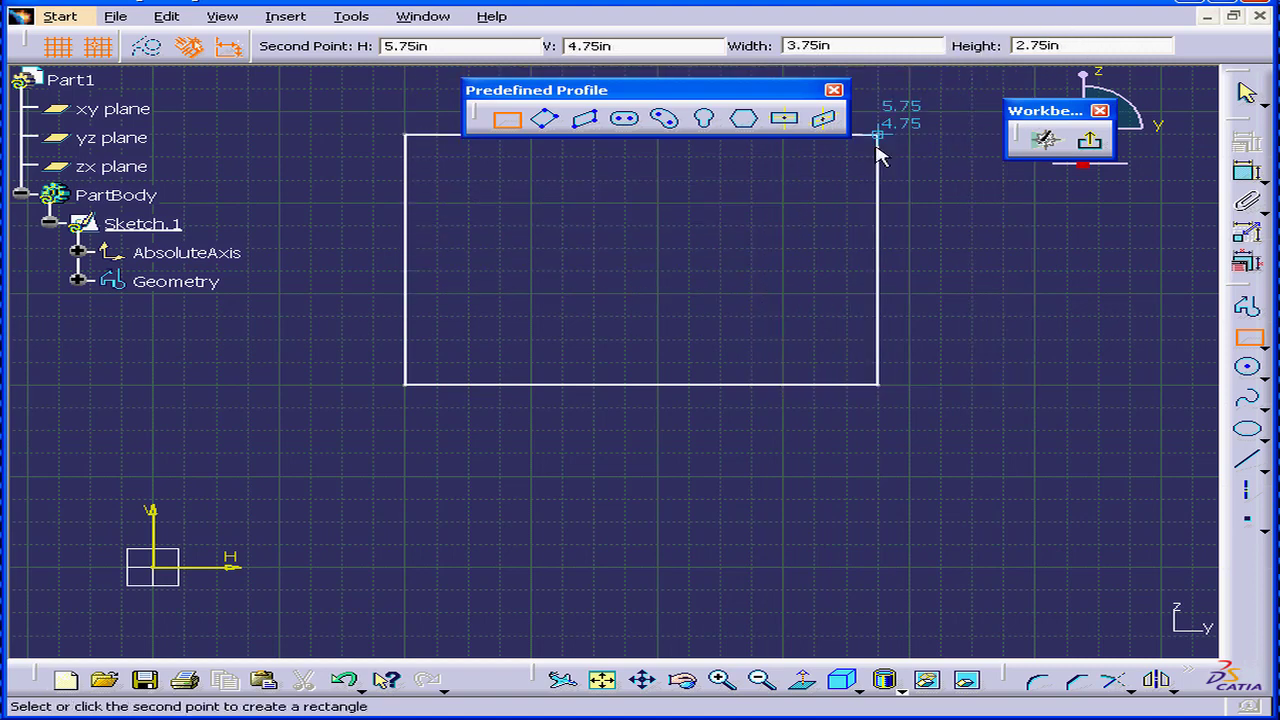
click(783, 202)
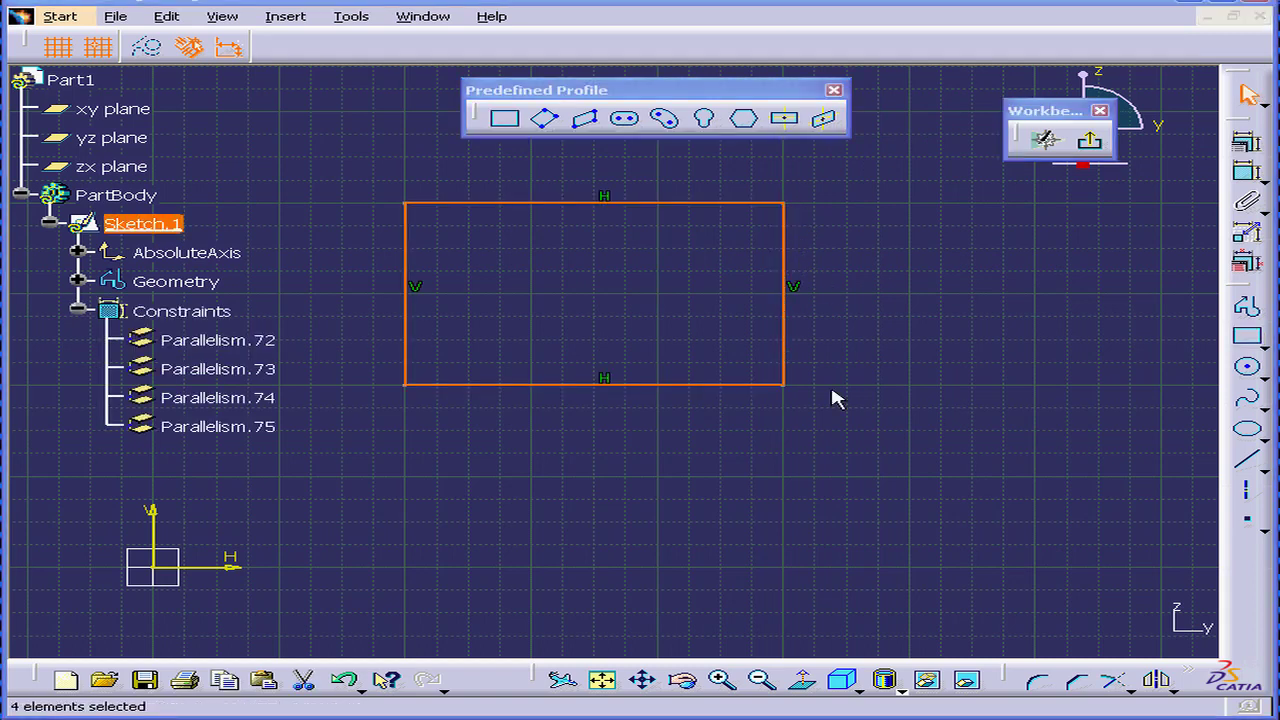
key(Delete)
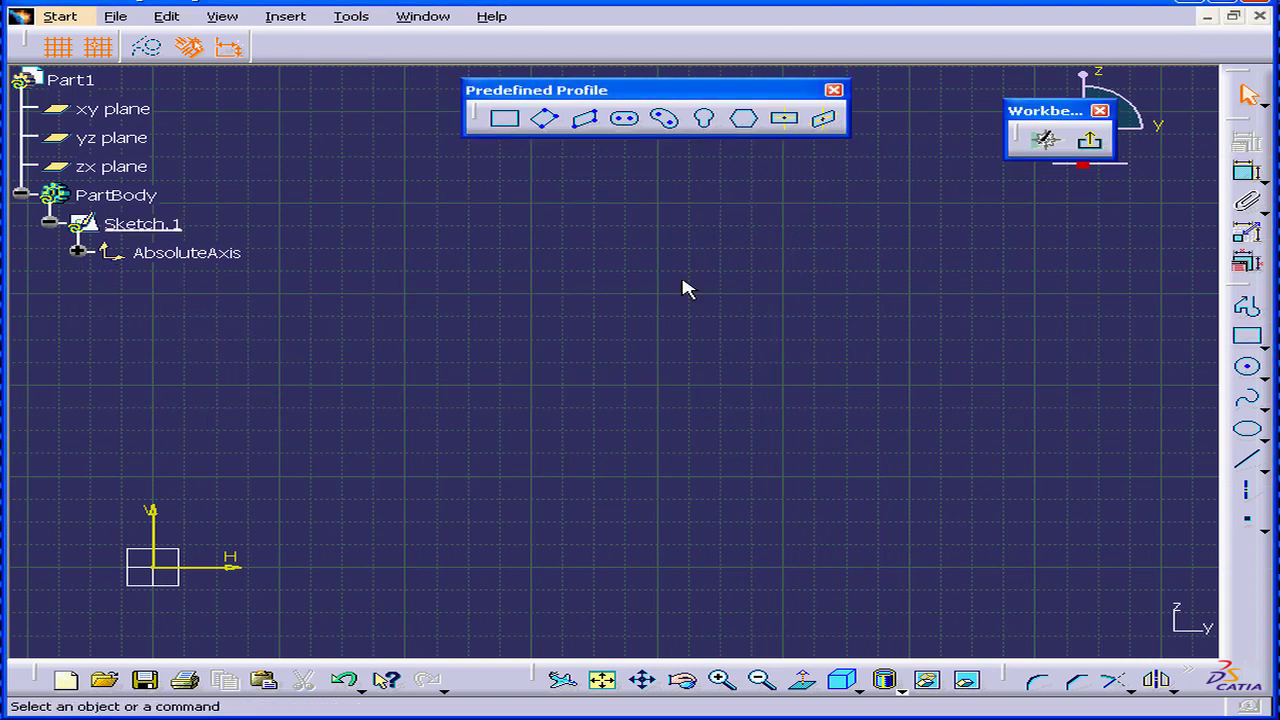
click(547, 119)
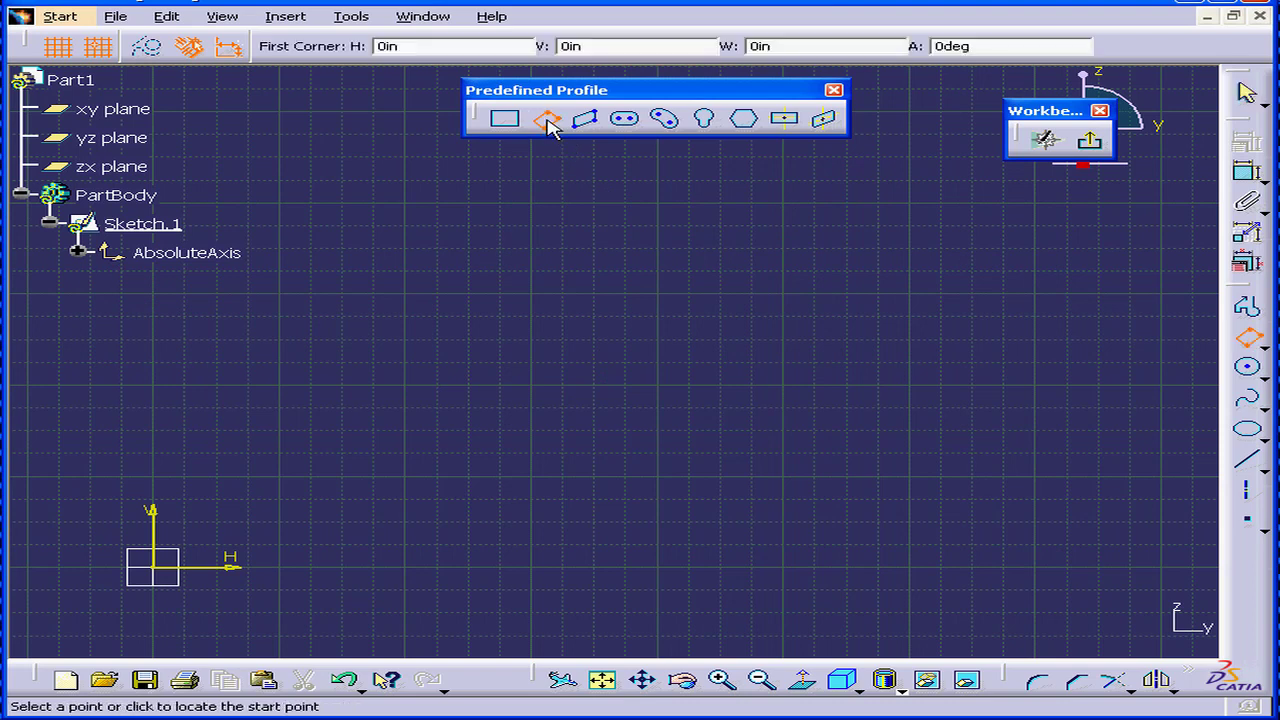
click(531, 476)
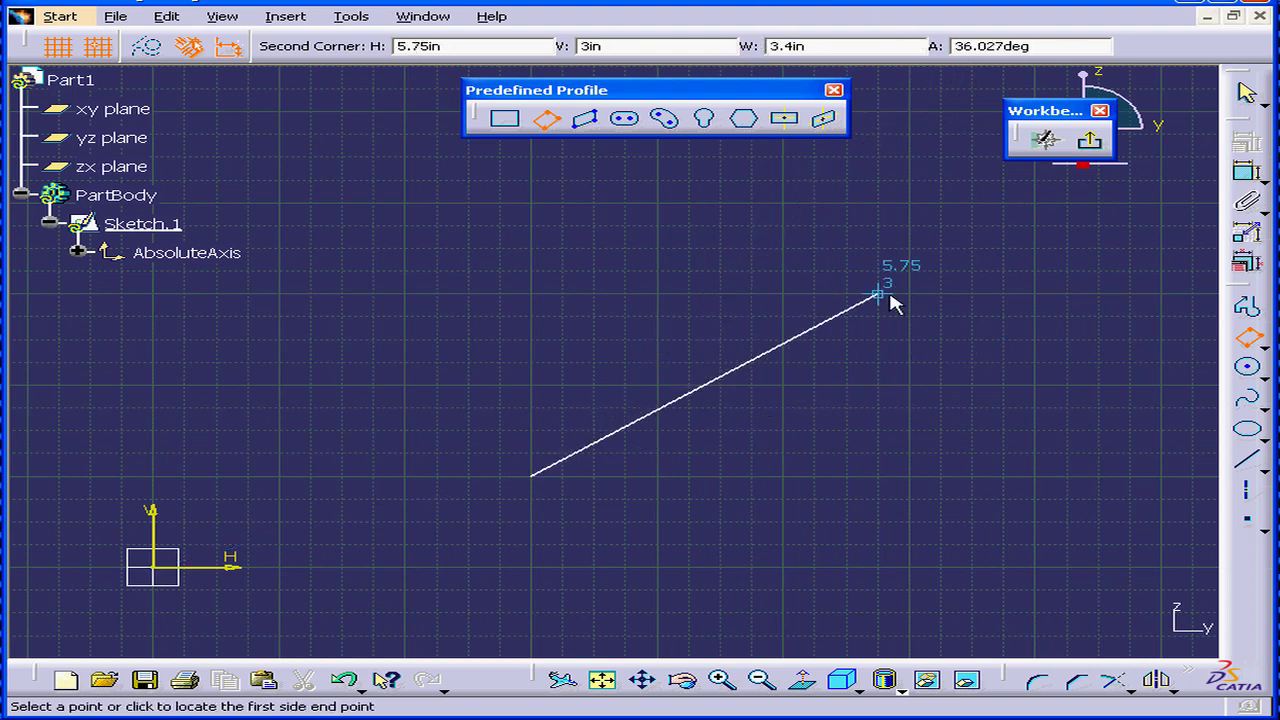
click(908, 364)
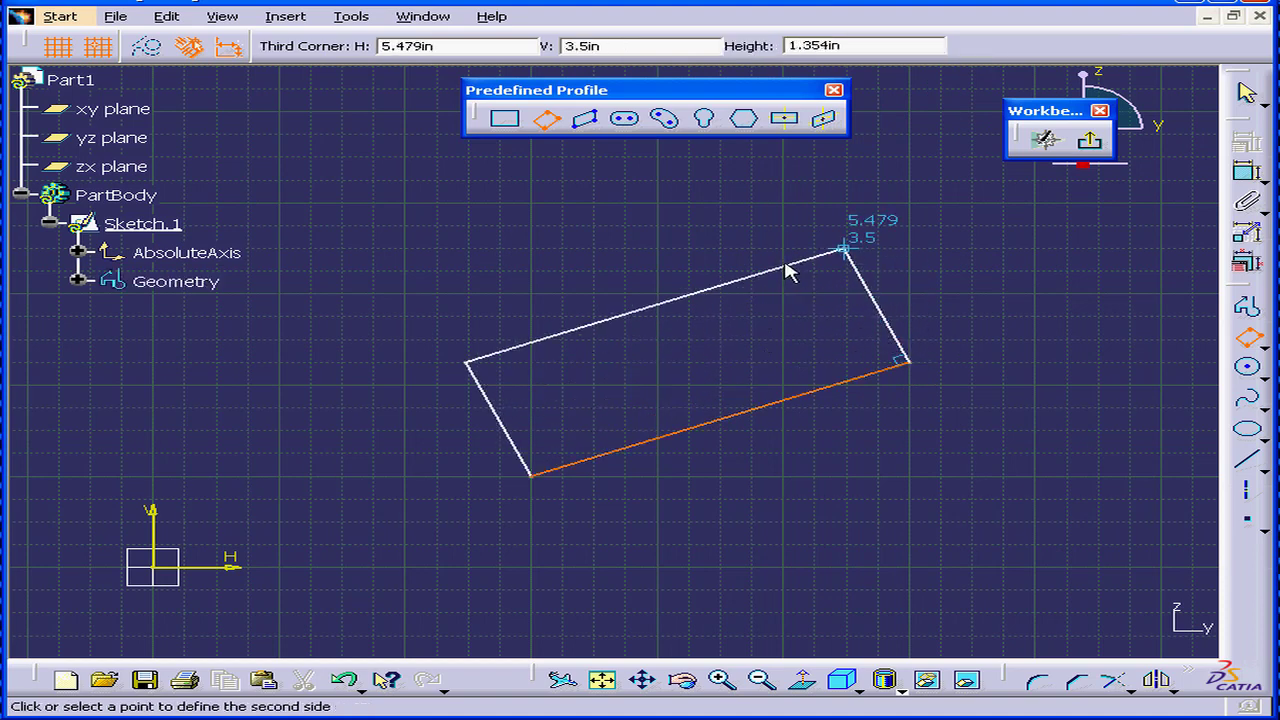
click(786, 265)
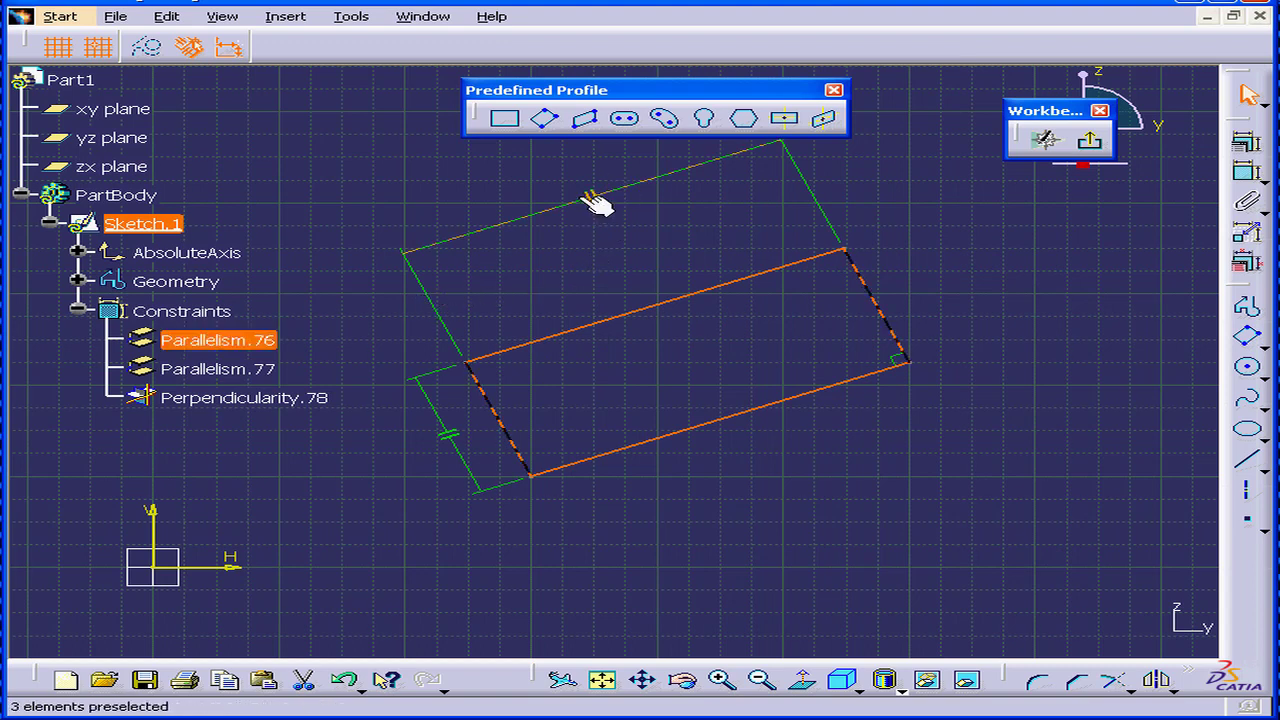
click(889, 360)
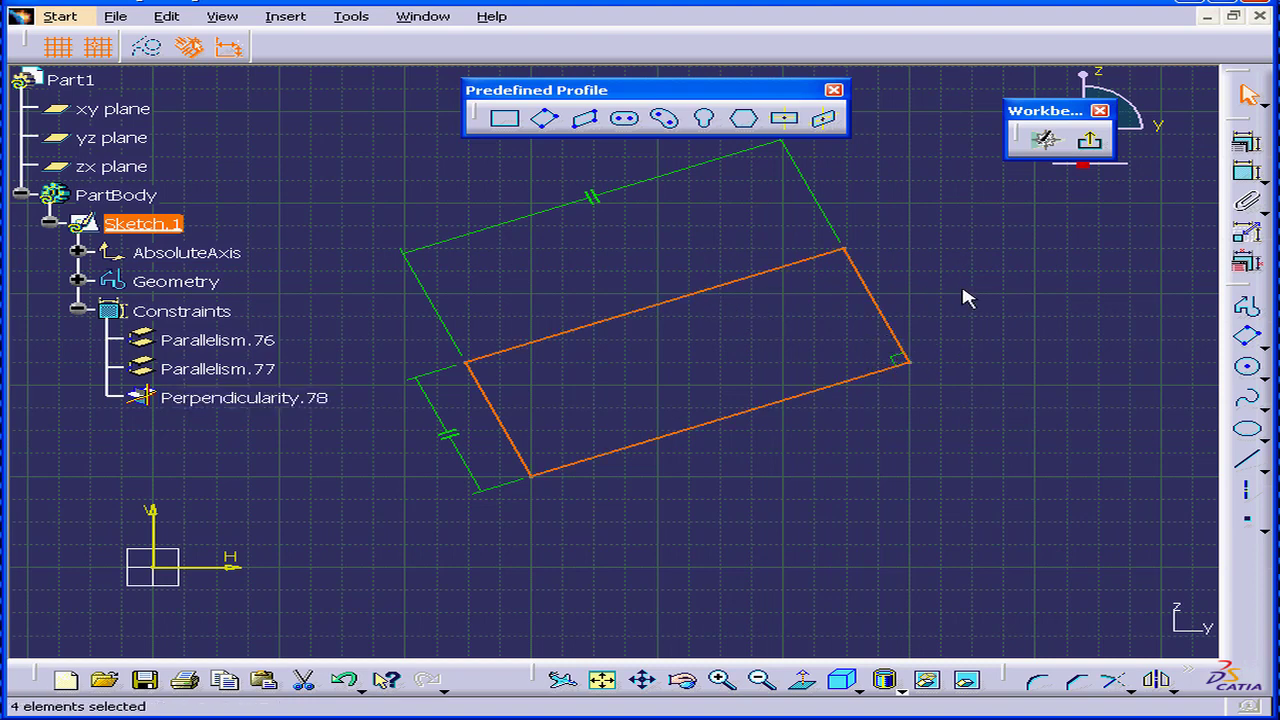
key(Delete)
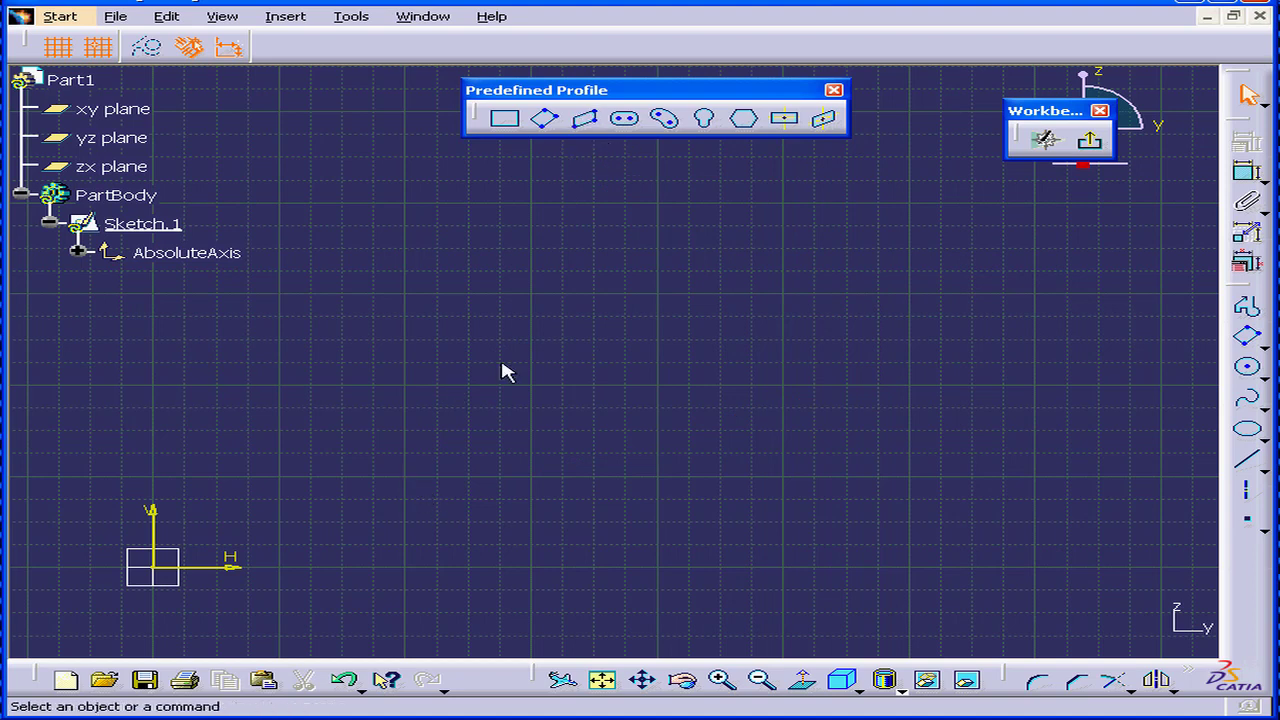
click(584, 118)
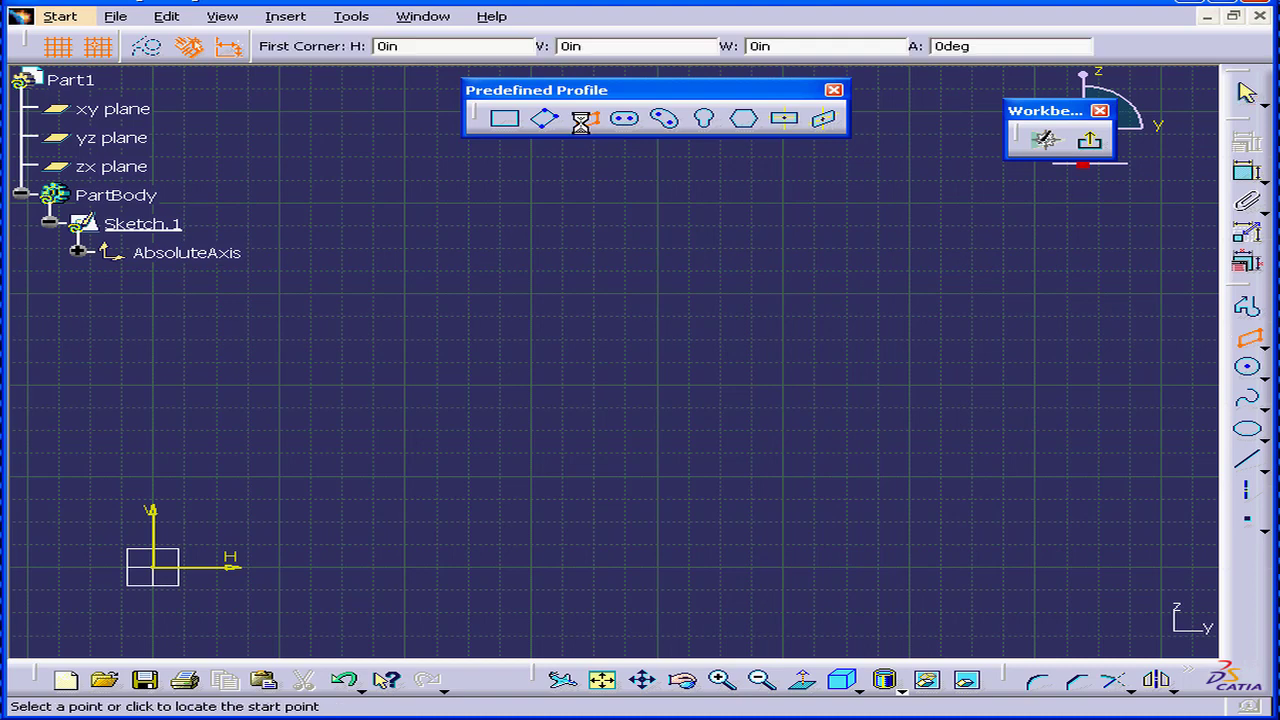
click(405, 477)
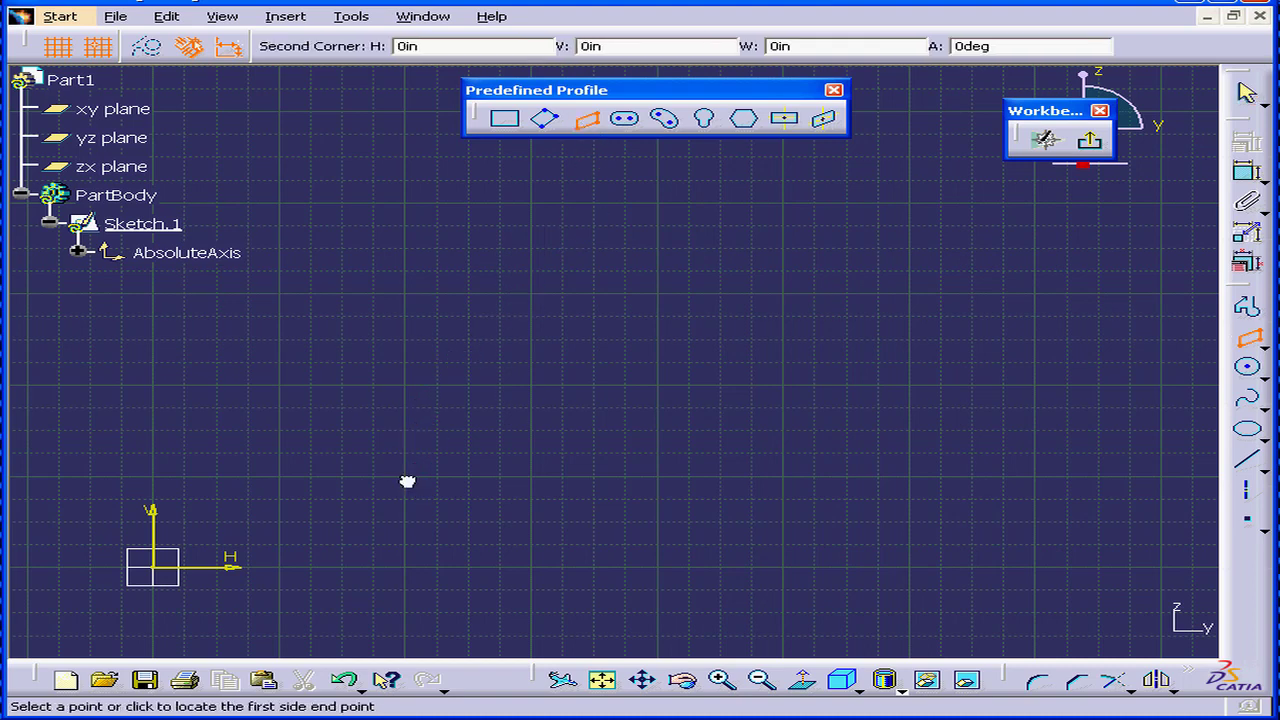
click(783, 385)
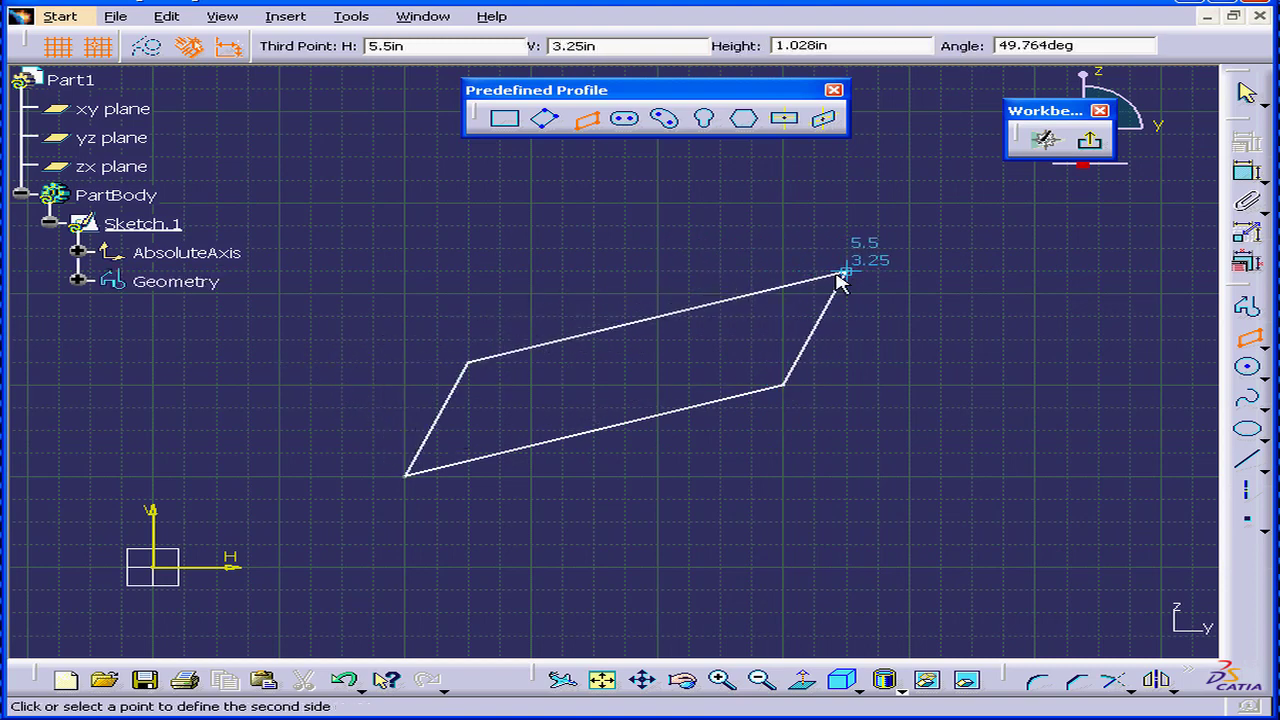
click(876, 205)
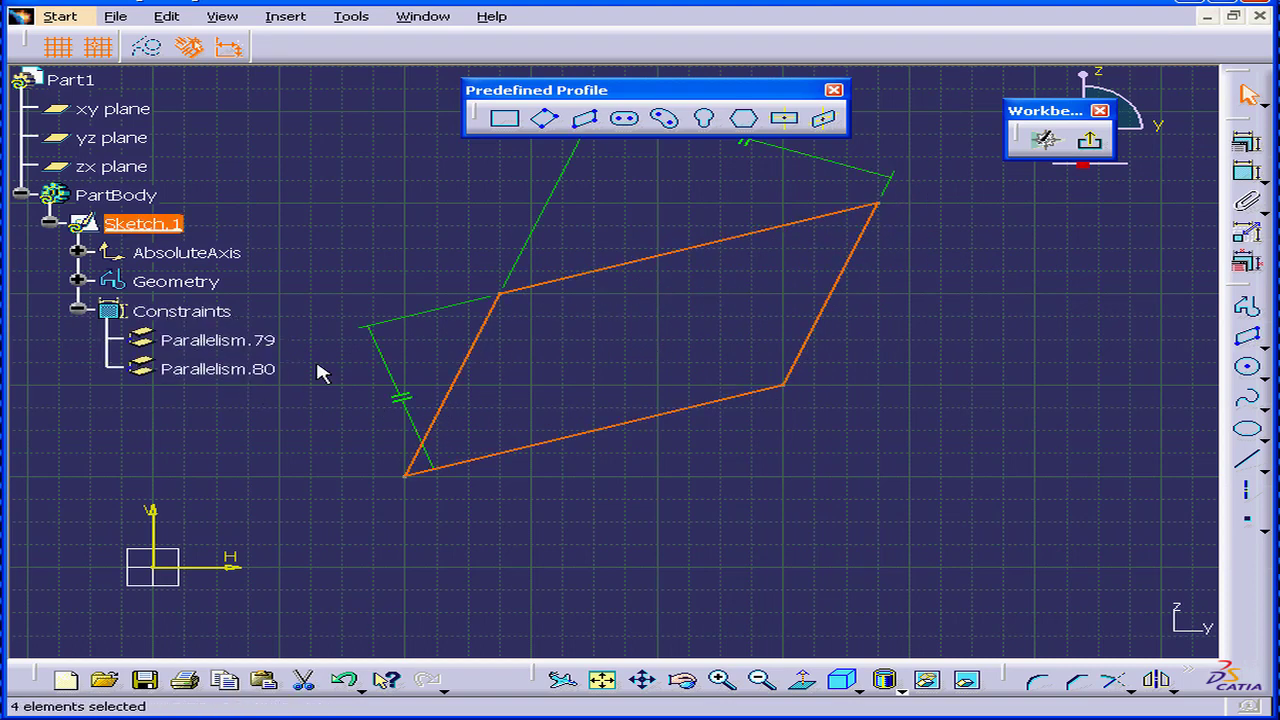
click(422, 403)
key(Delete)
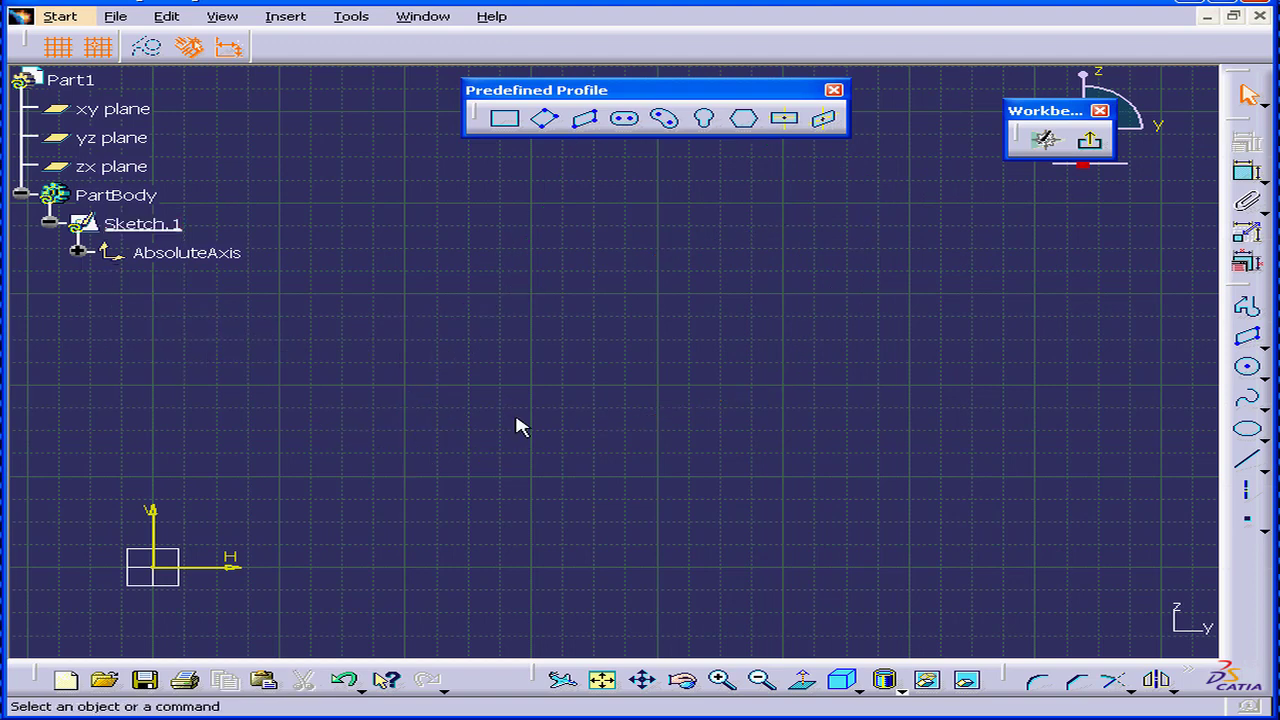
click(627, 120)
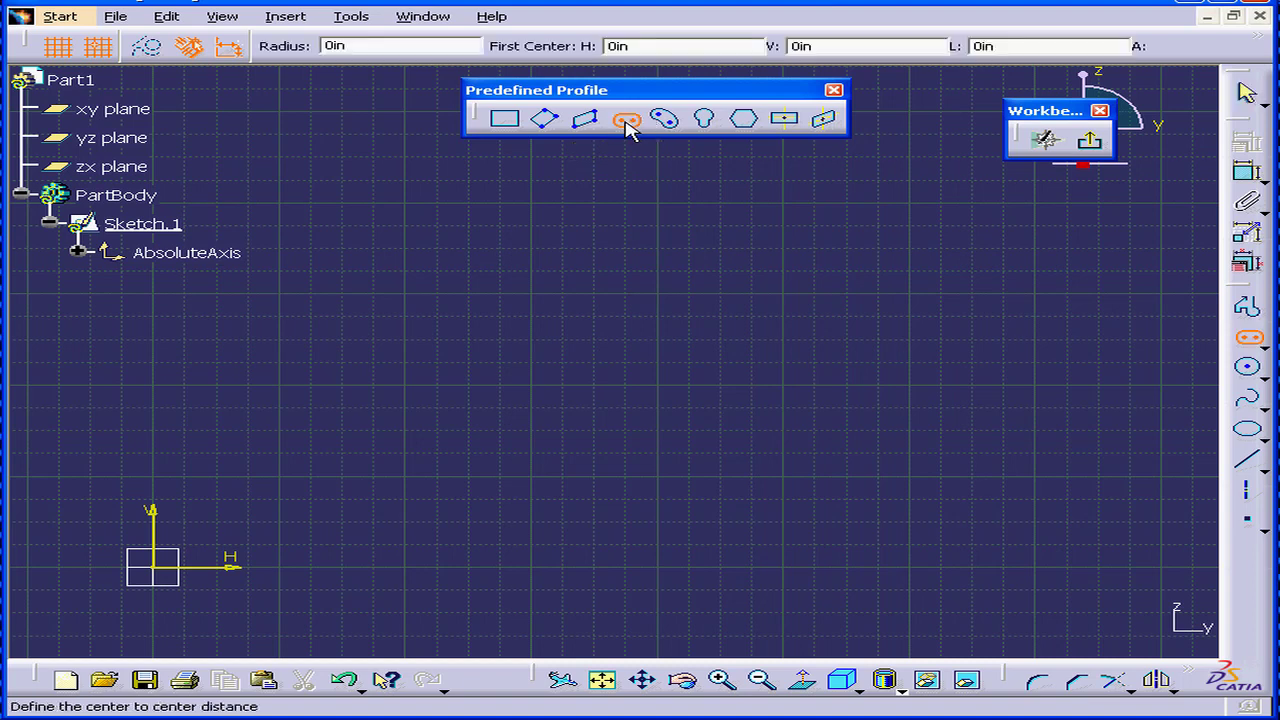
click(405, 386)
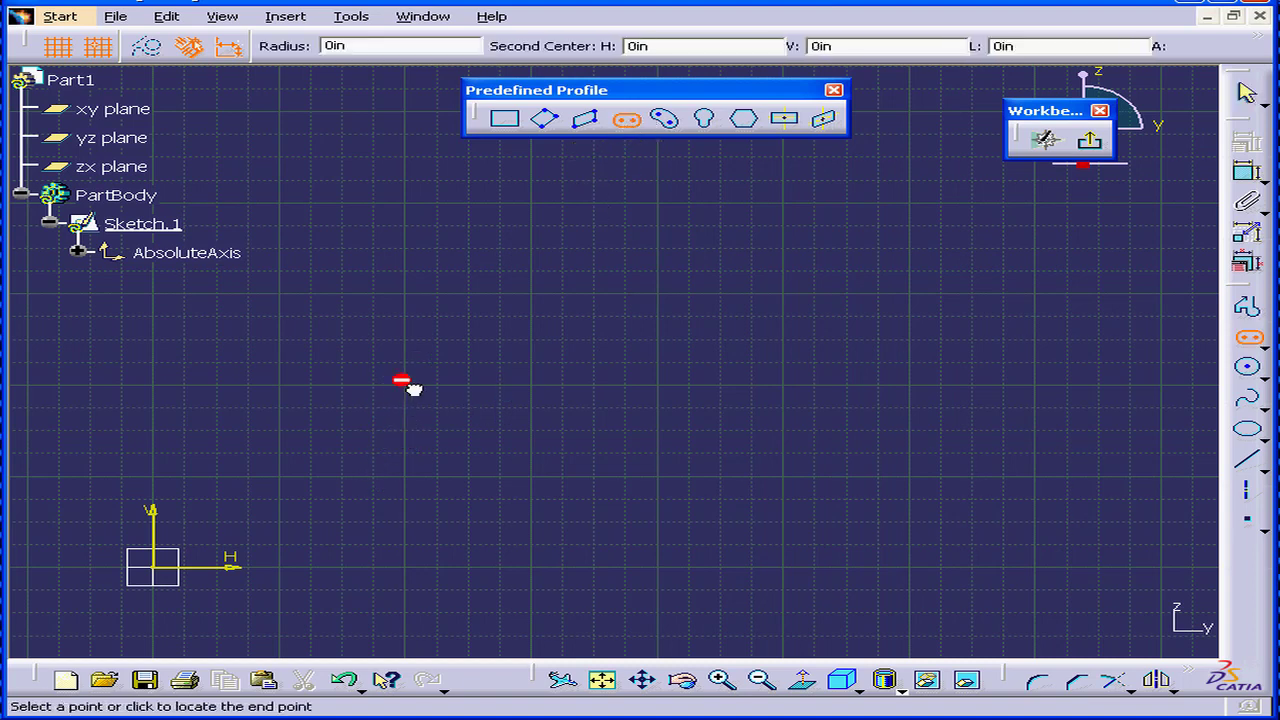
click(782, 390)
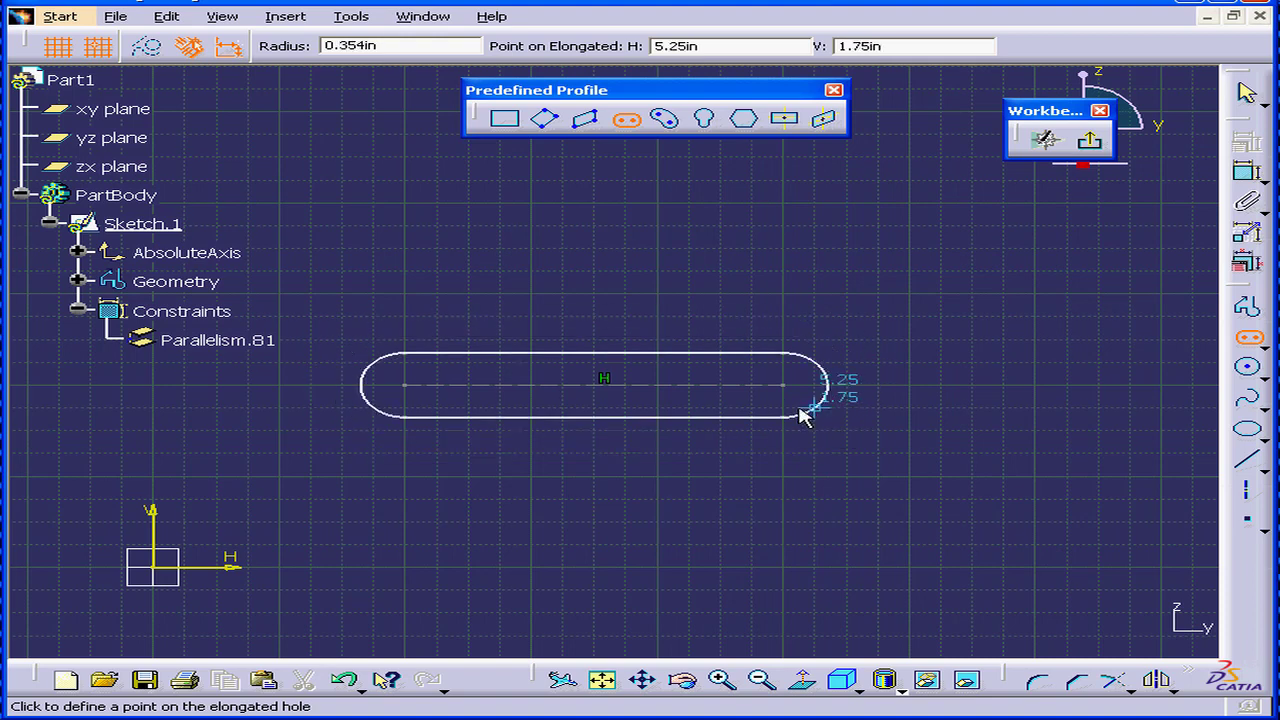
click(785, 455)
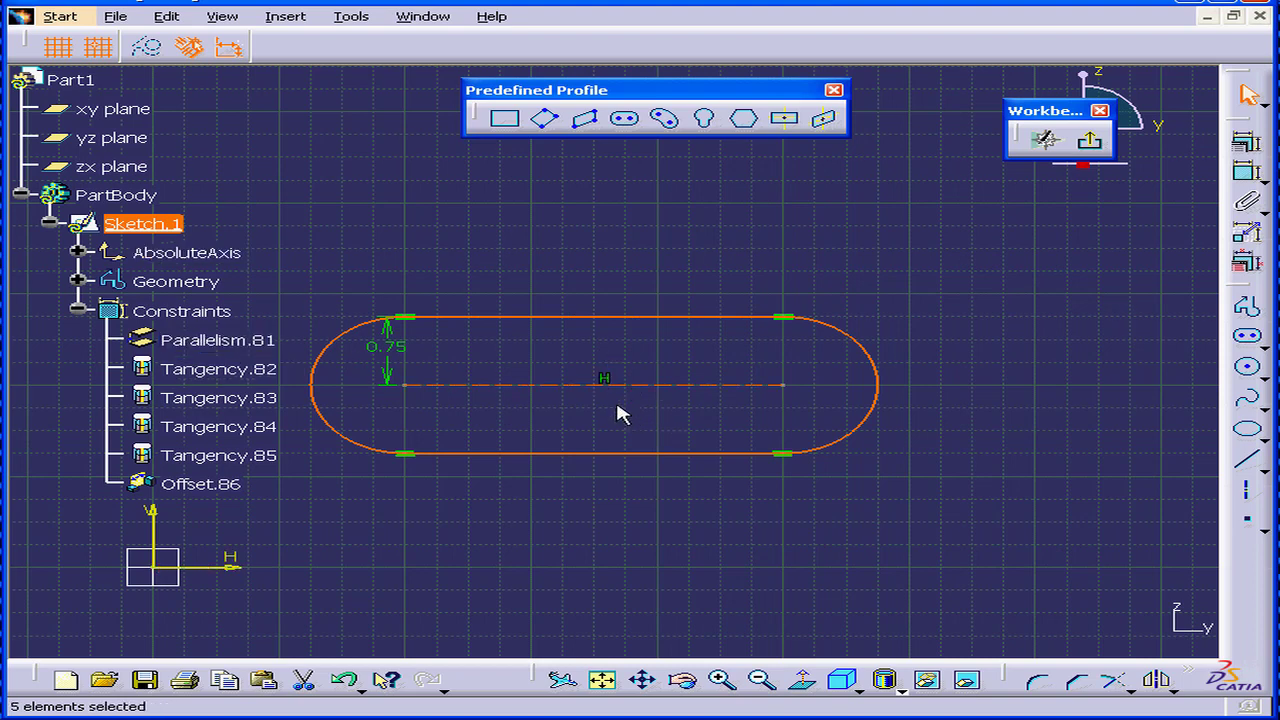
key(Delete)
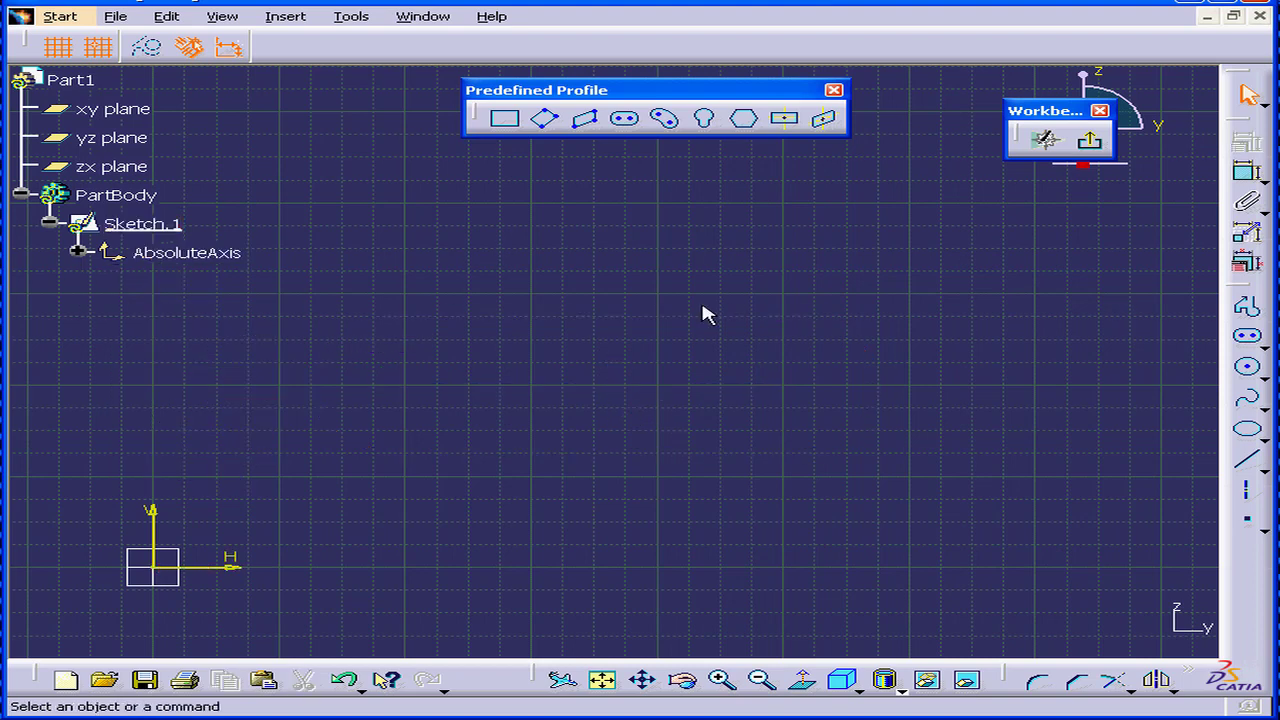
click(666, 119)
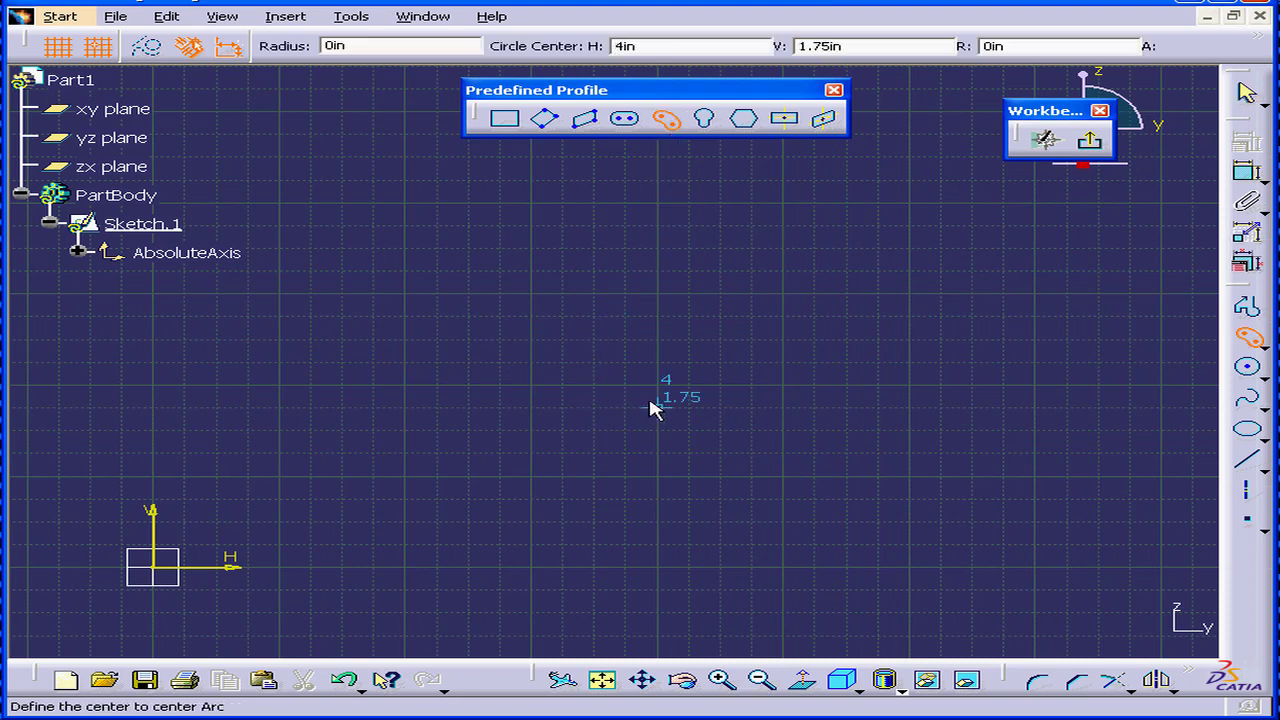
click(657, 478)
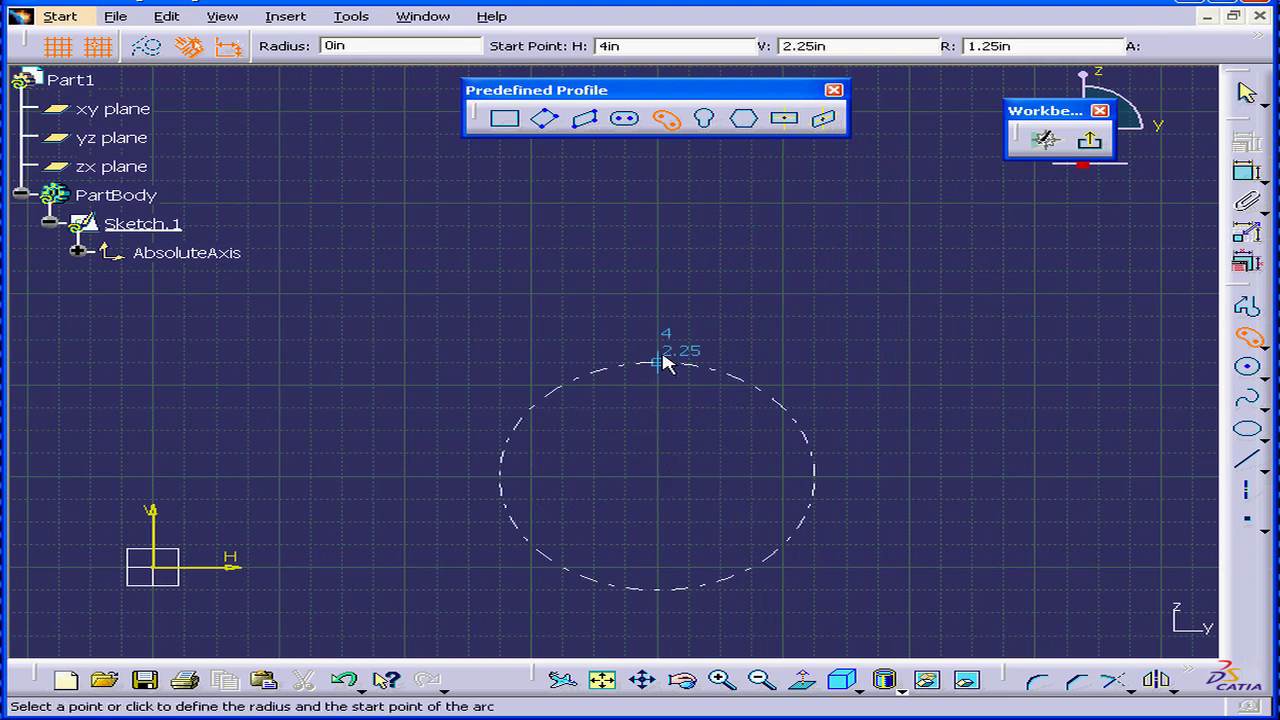
click(659, 321)
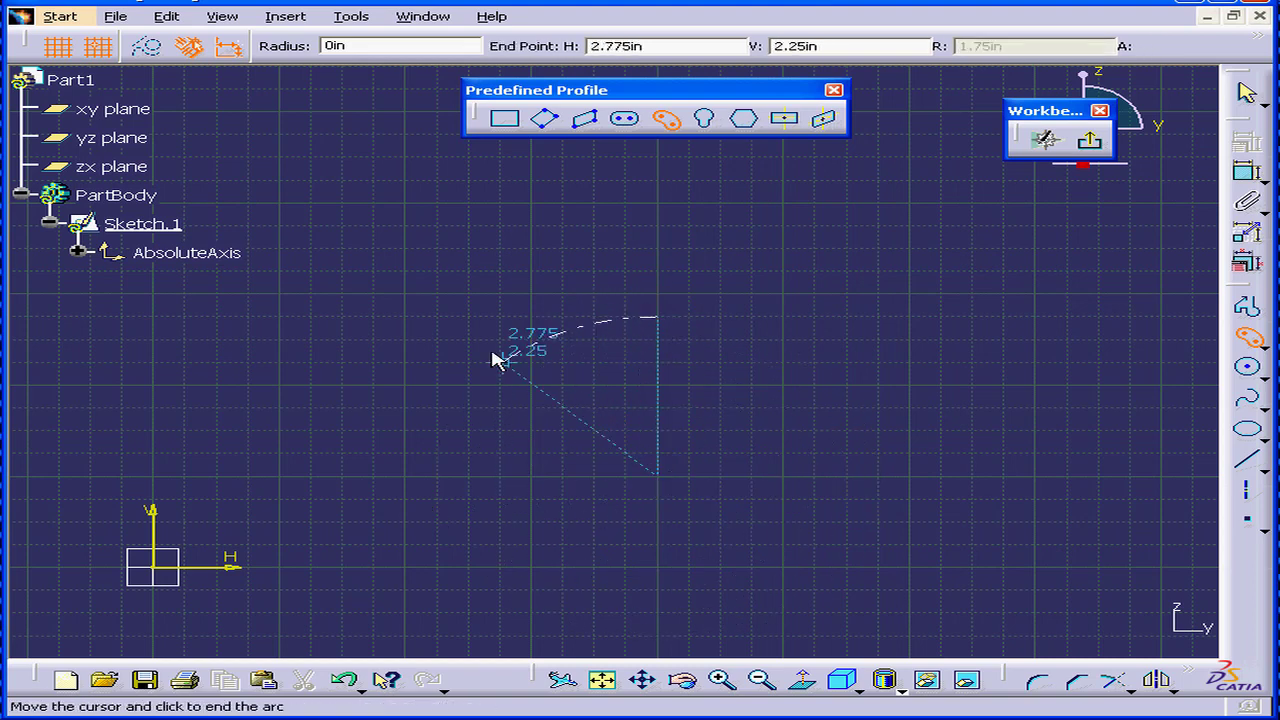
click(443, 520)
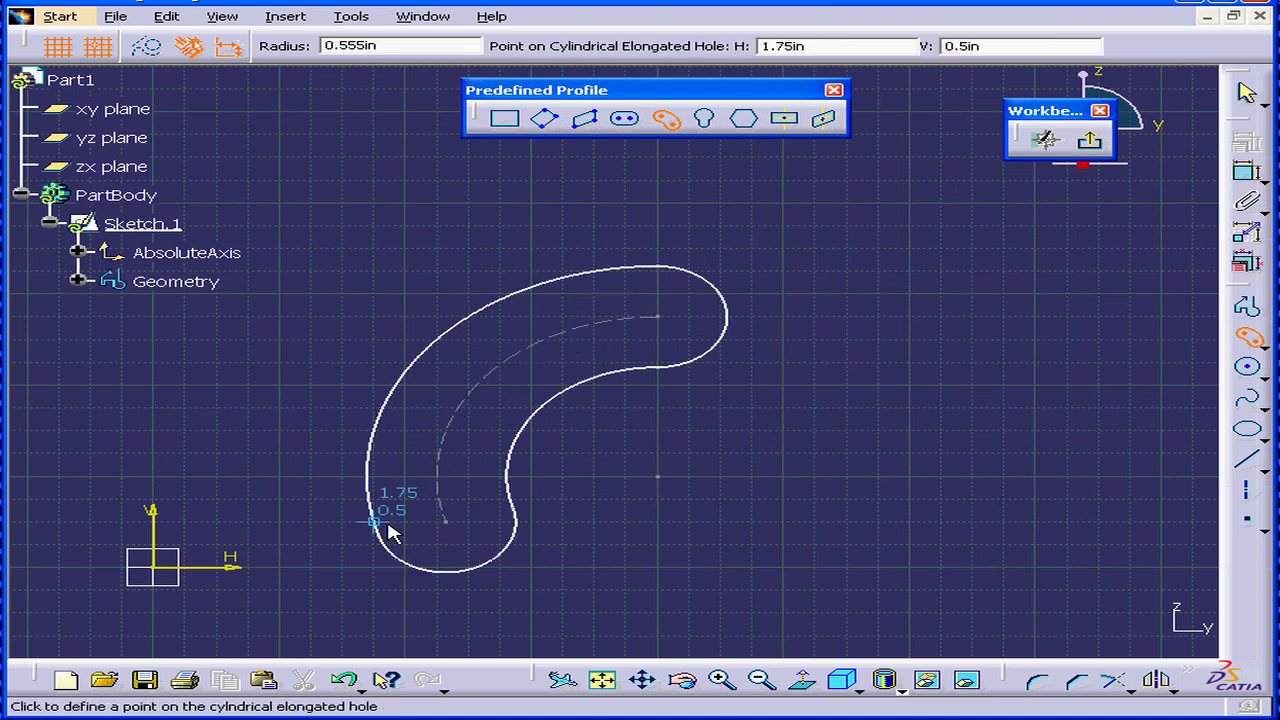
click(388, 525)
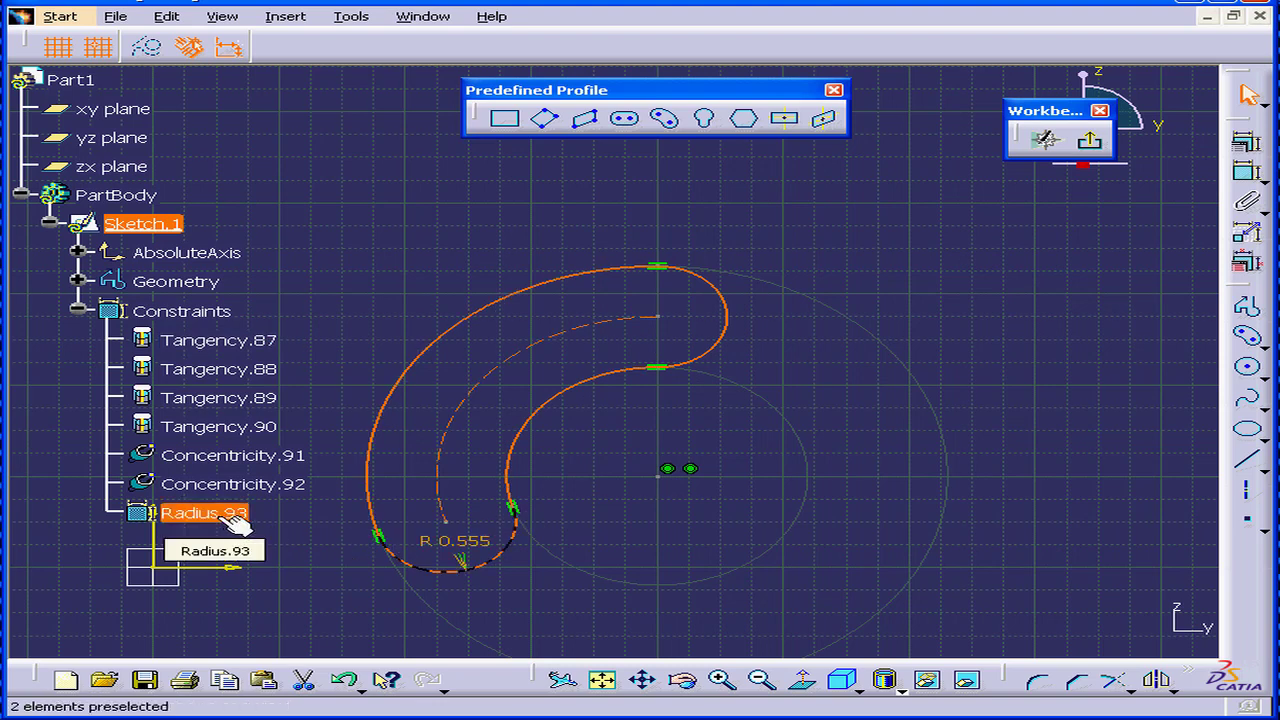
key(Delete)
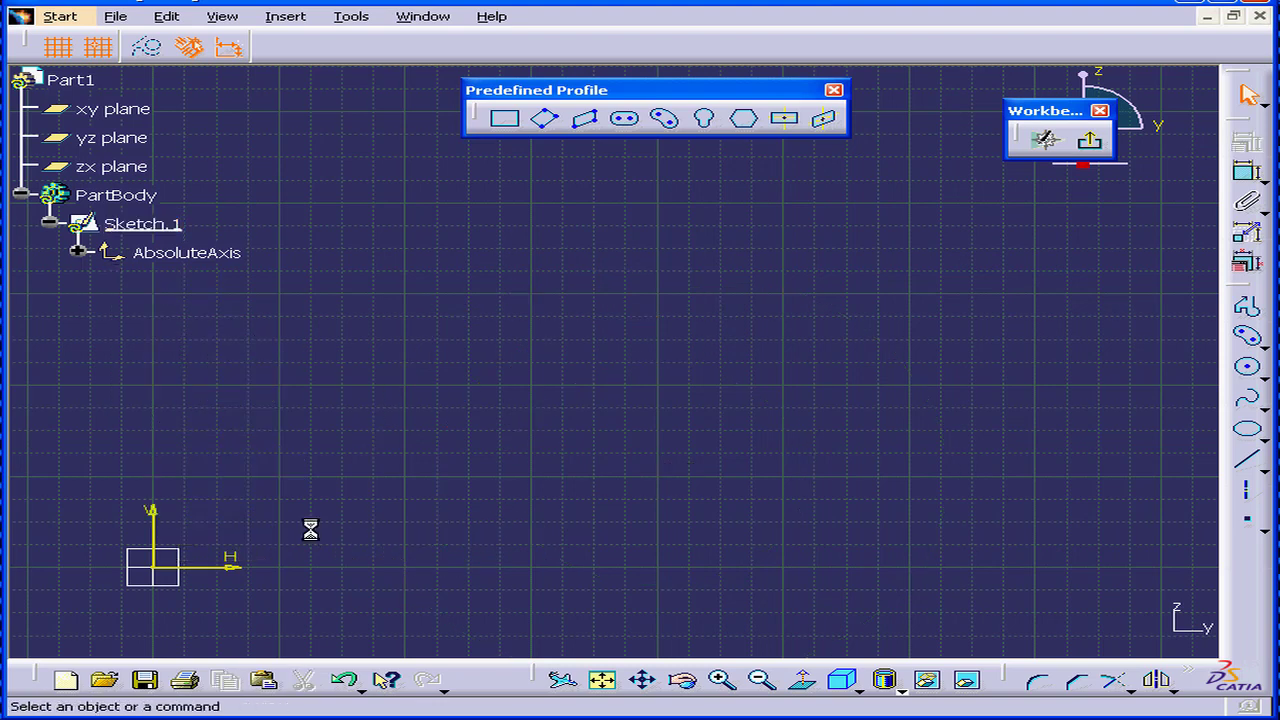
click(705, 118)
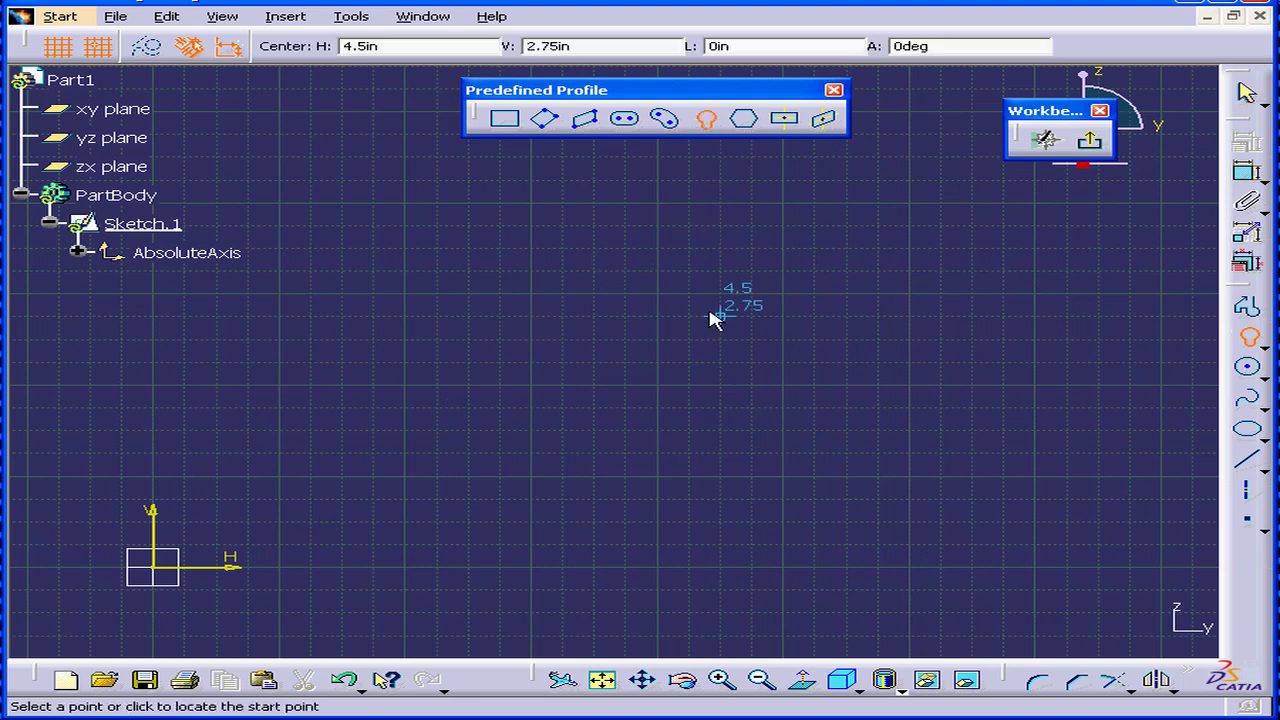
click(656, 476)
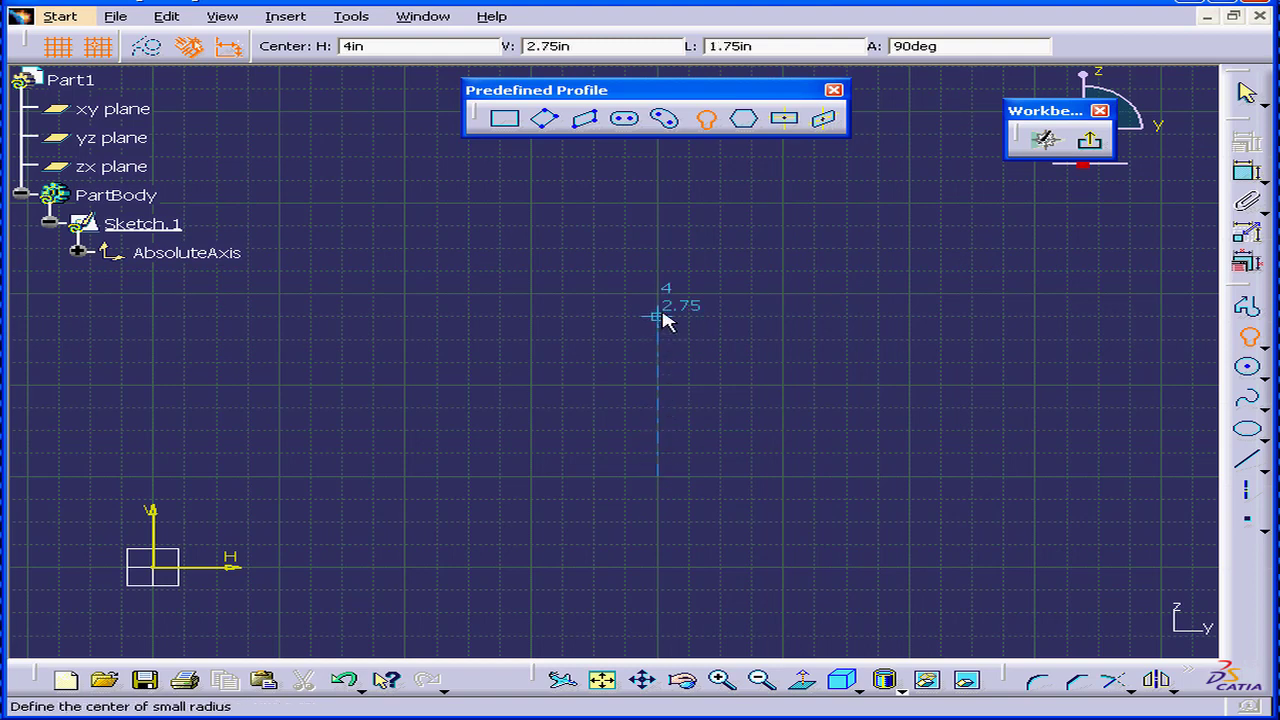
click(658, 250)
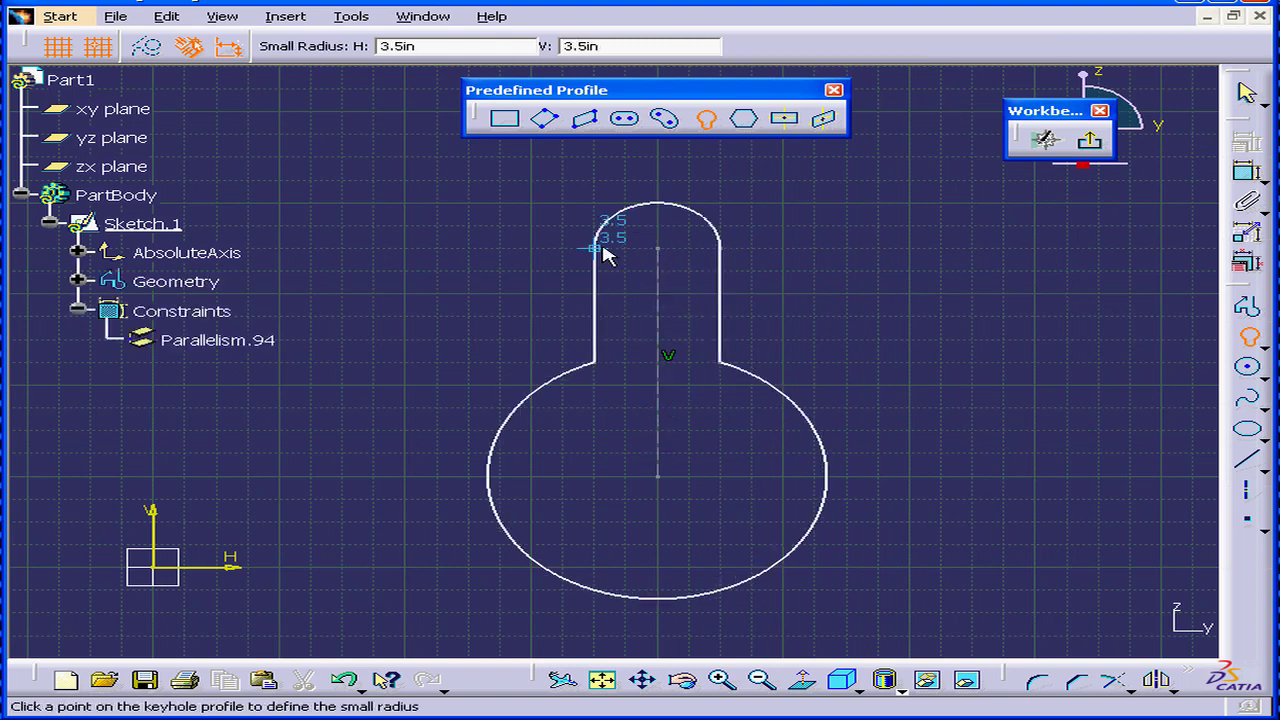
click(599, 248)
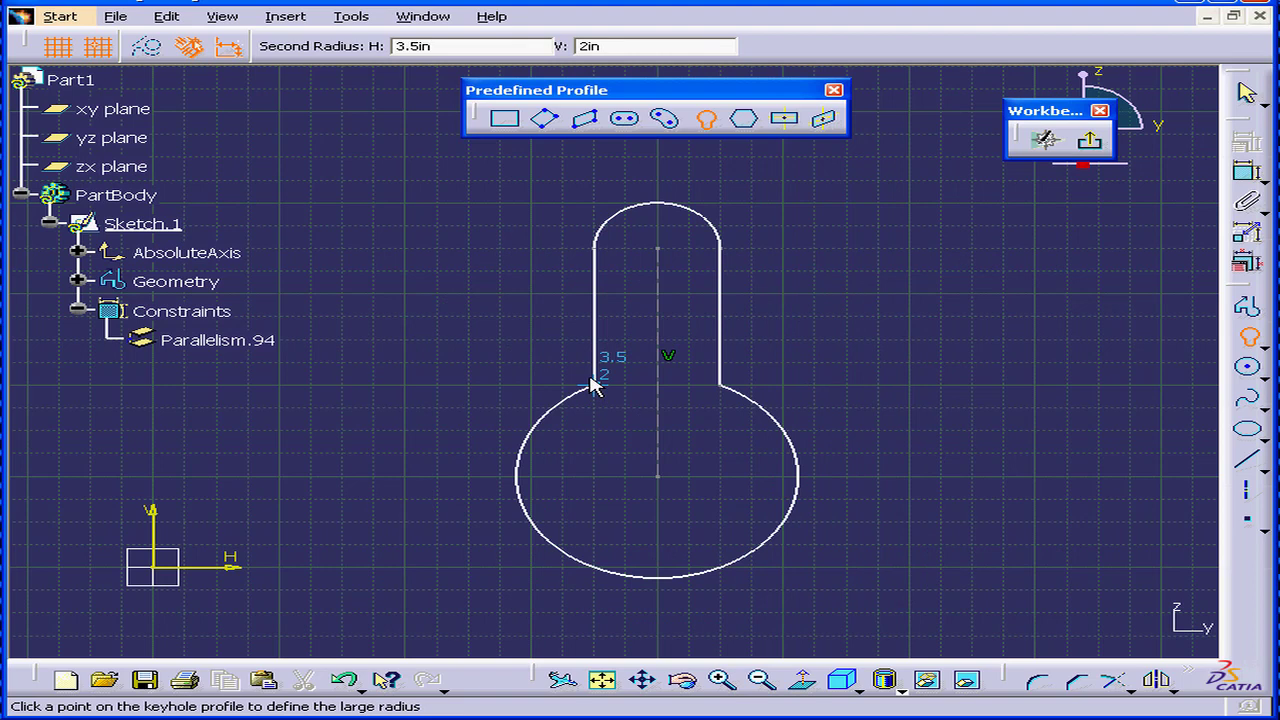
click(593, 386)
key(Delete)
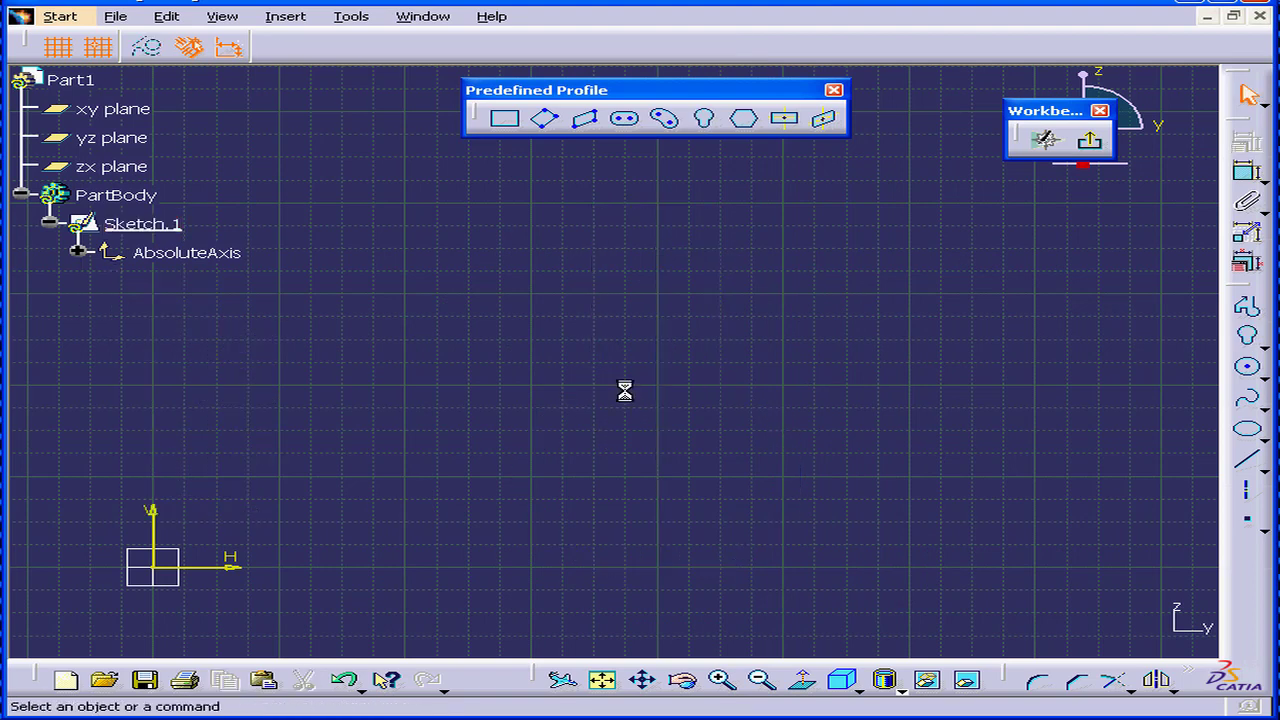
click(750, 122)
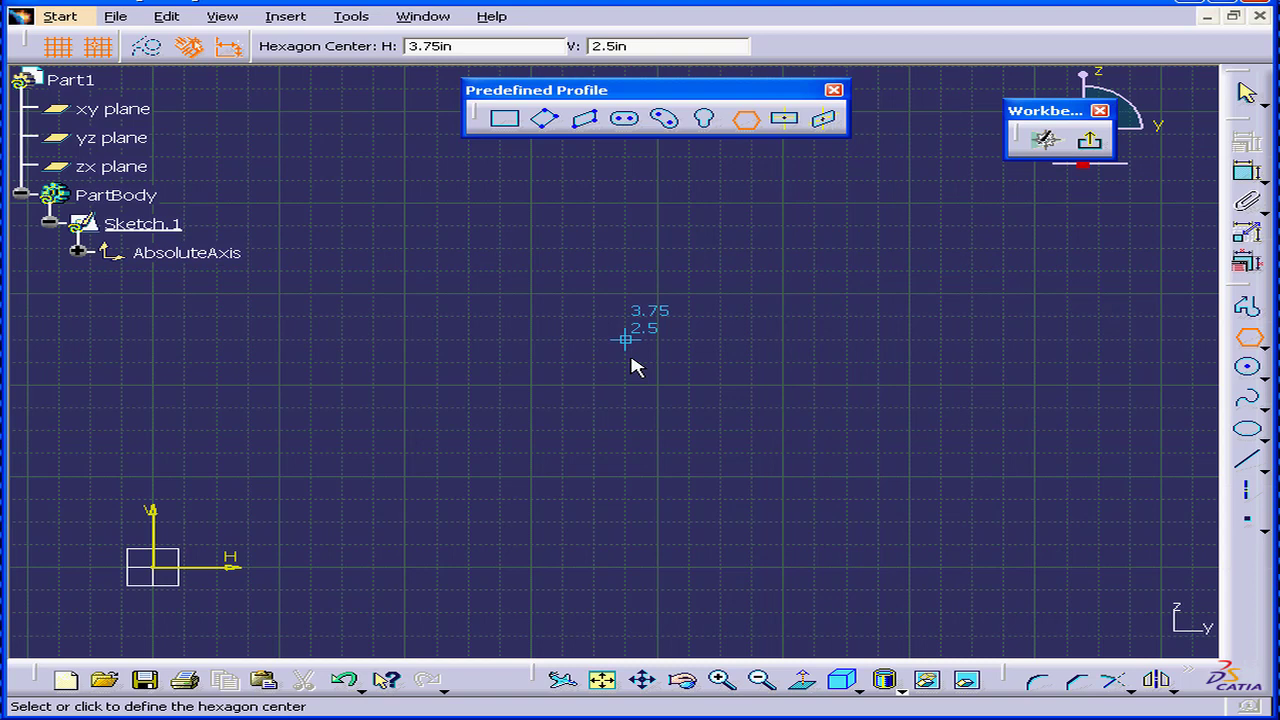
click(533, 385)
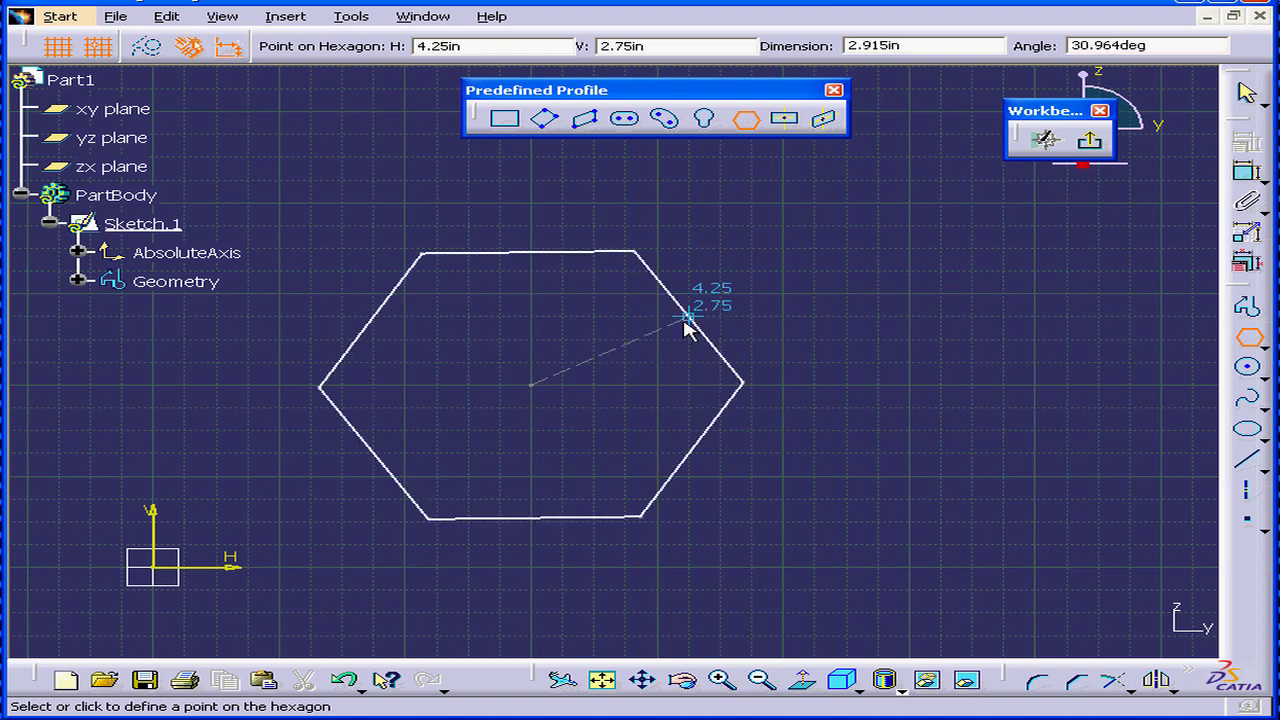
click(688, 337)
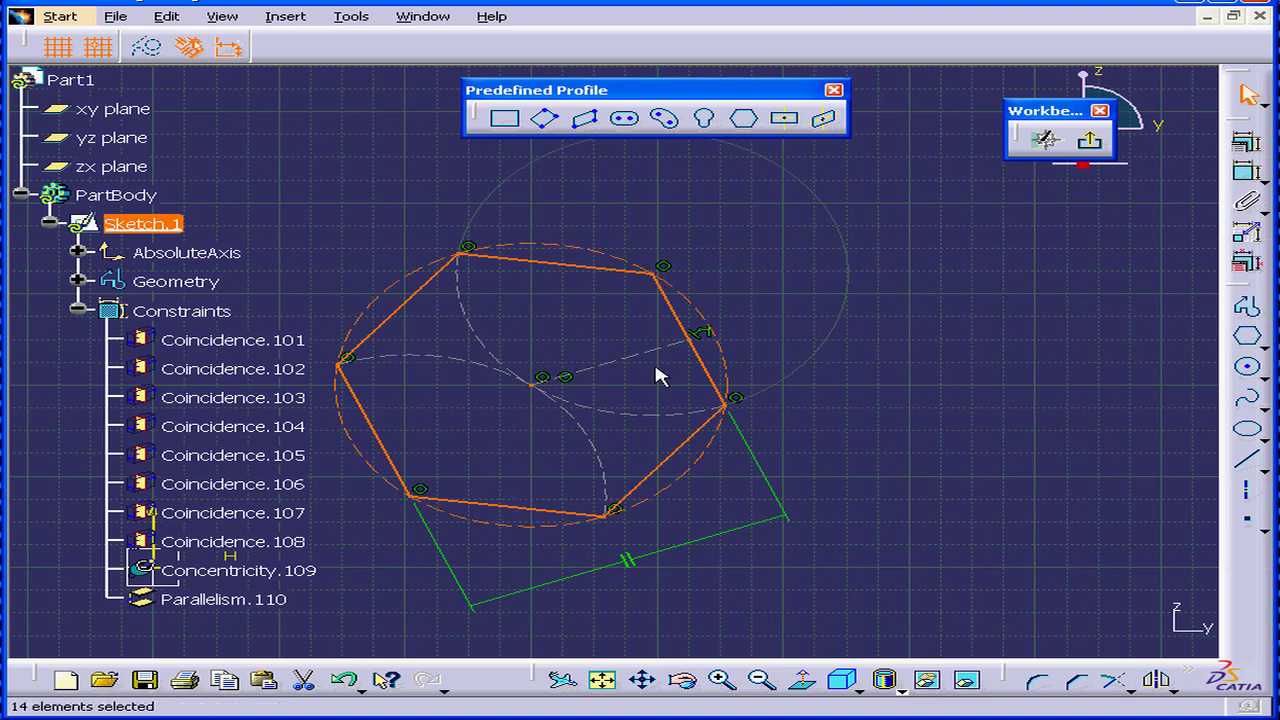
key(Delete)
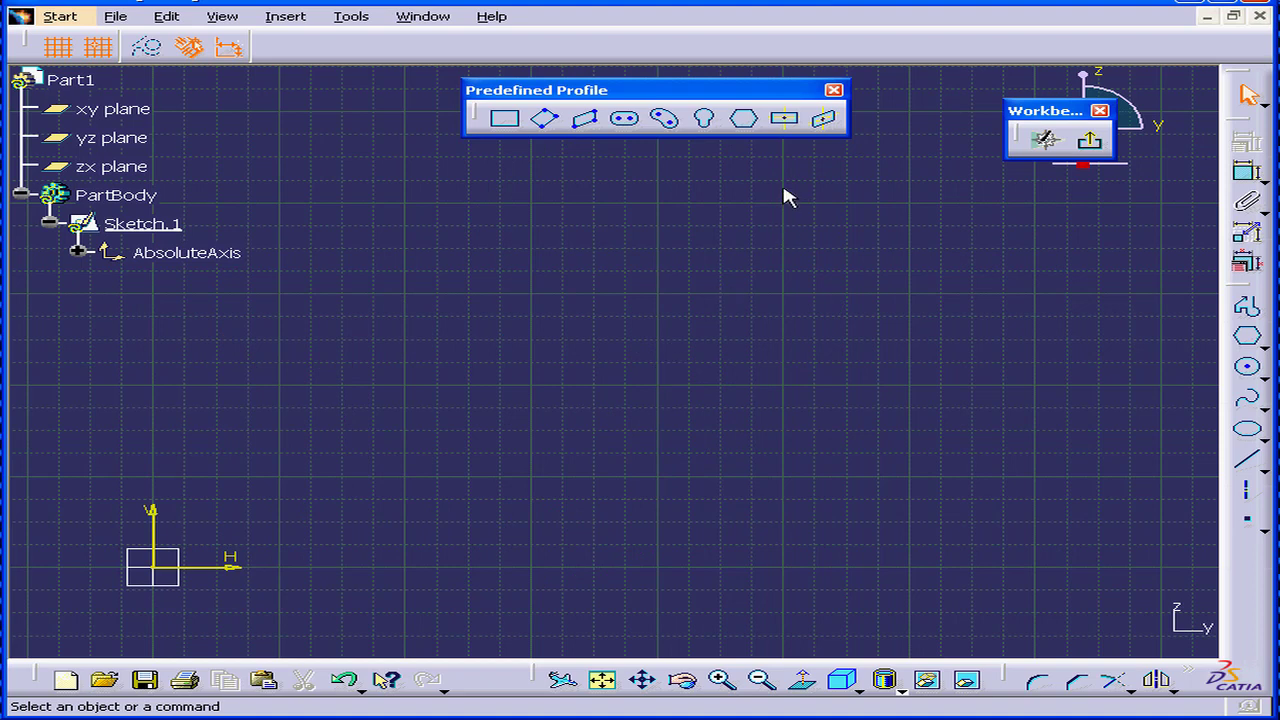
click(785, 119)
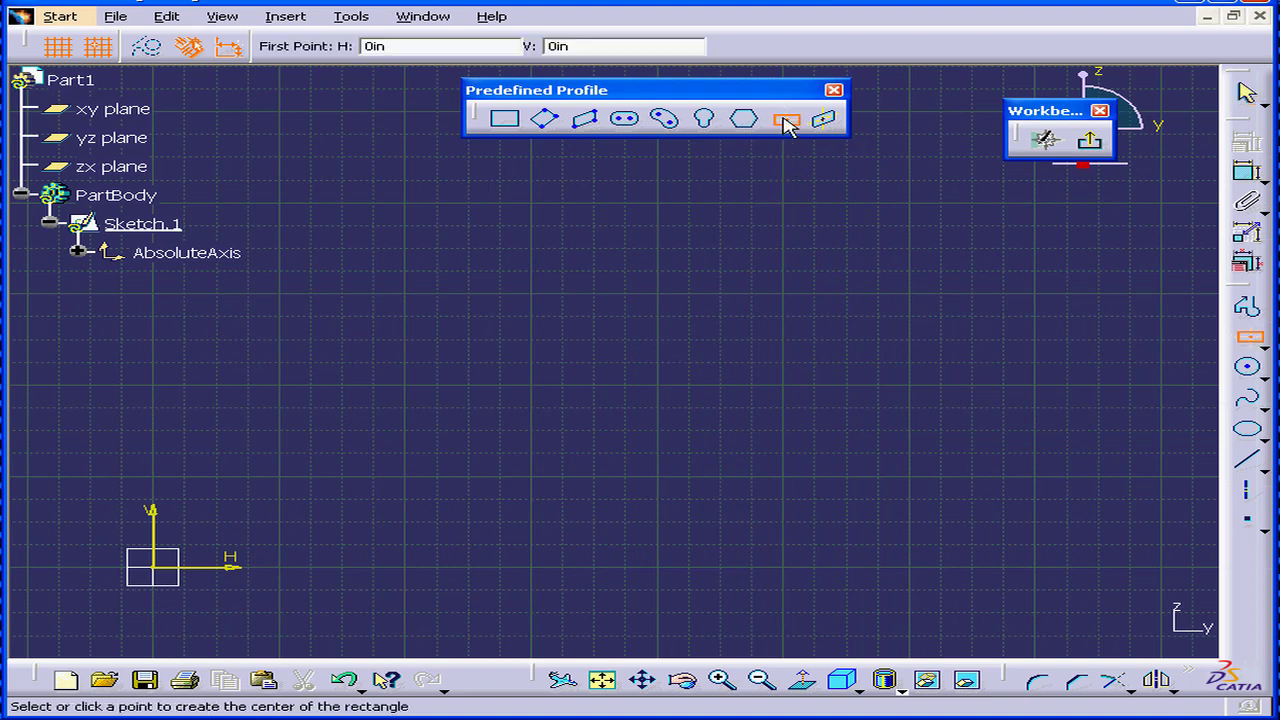
click(659, 385)
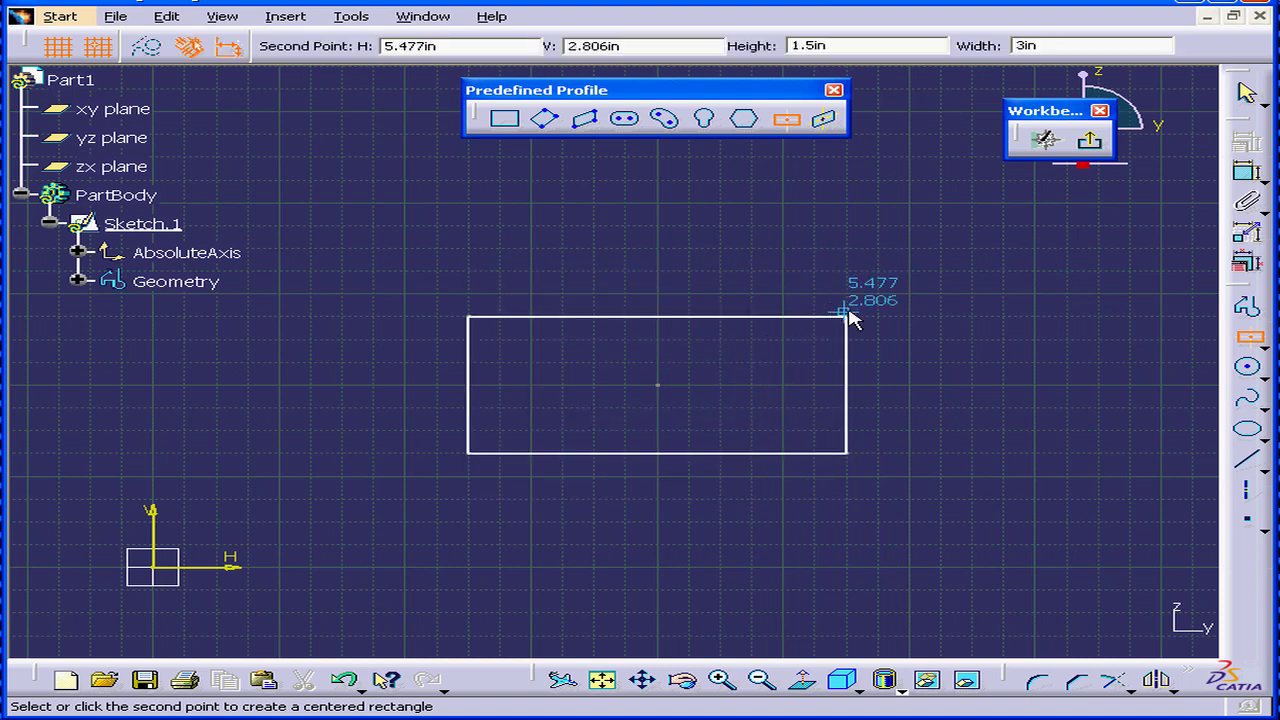
click(912, 294)
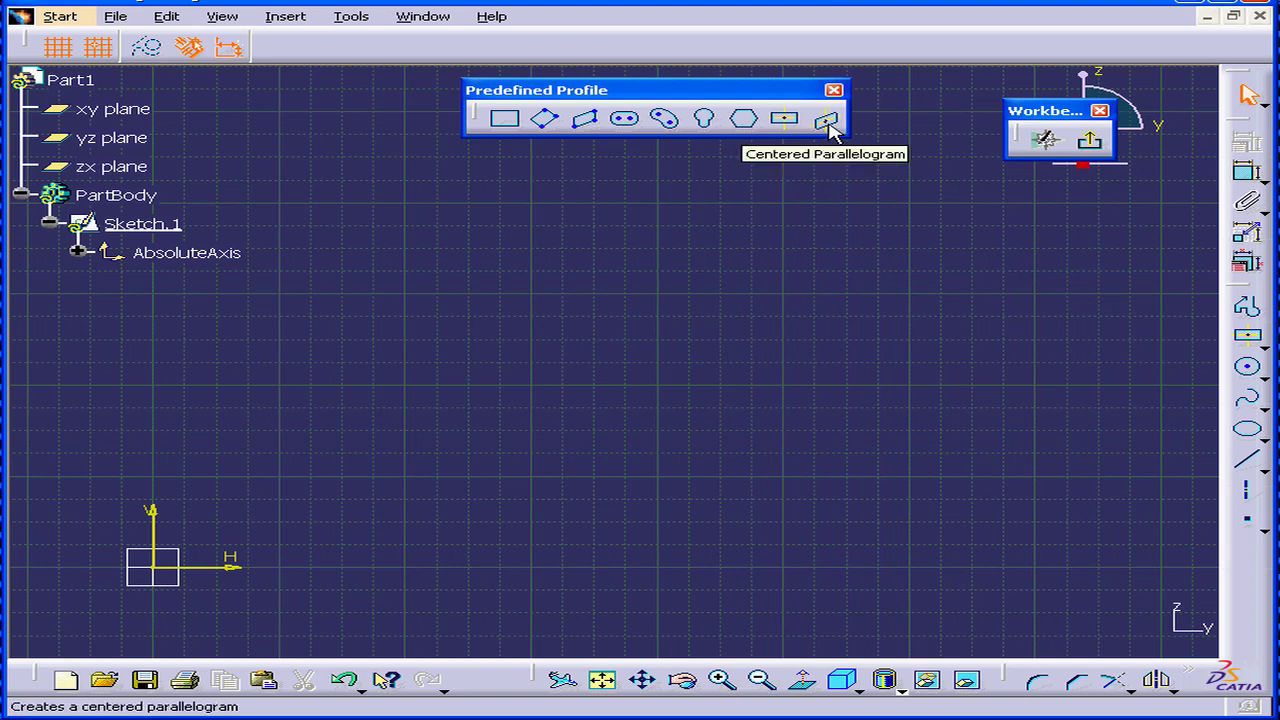
Step: Draw two separate lines, one sloping down-right to 3.75in, 0.75in, one sloping up-right to 5.75in, 3.25in
click(1247, 464)
click(468, 363)
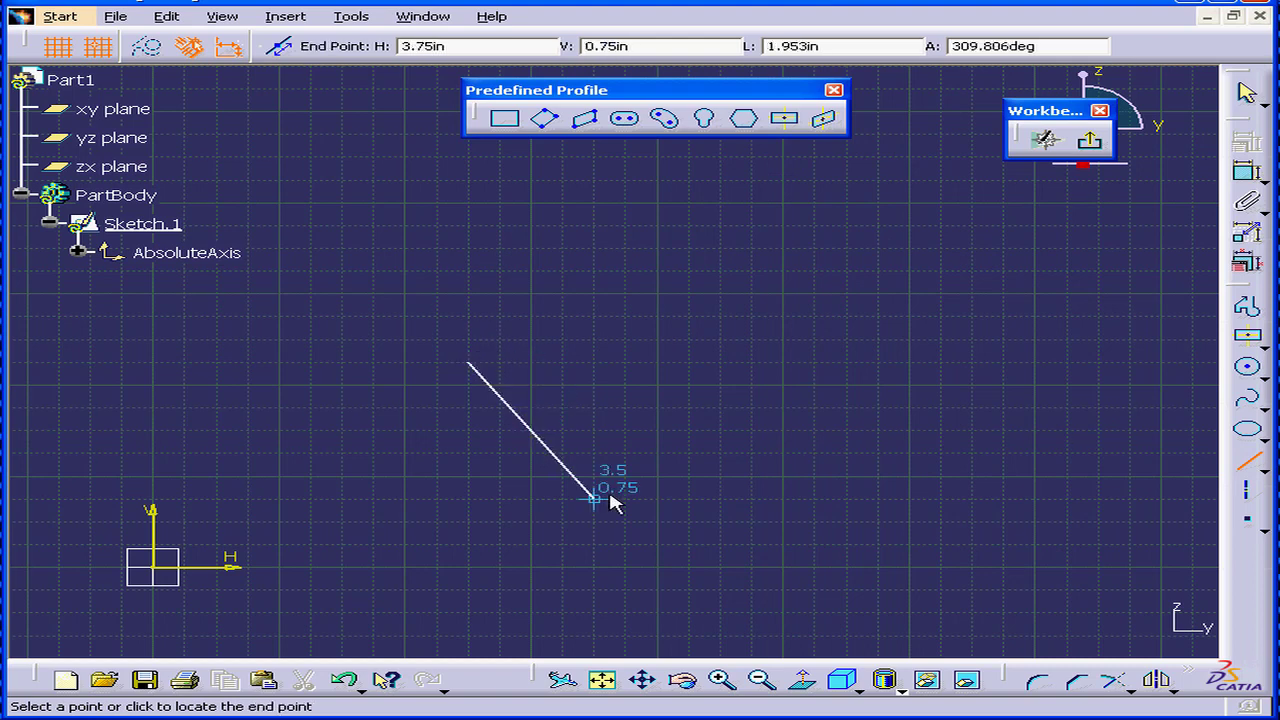
click(657, 520)
click(1247, 464)
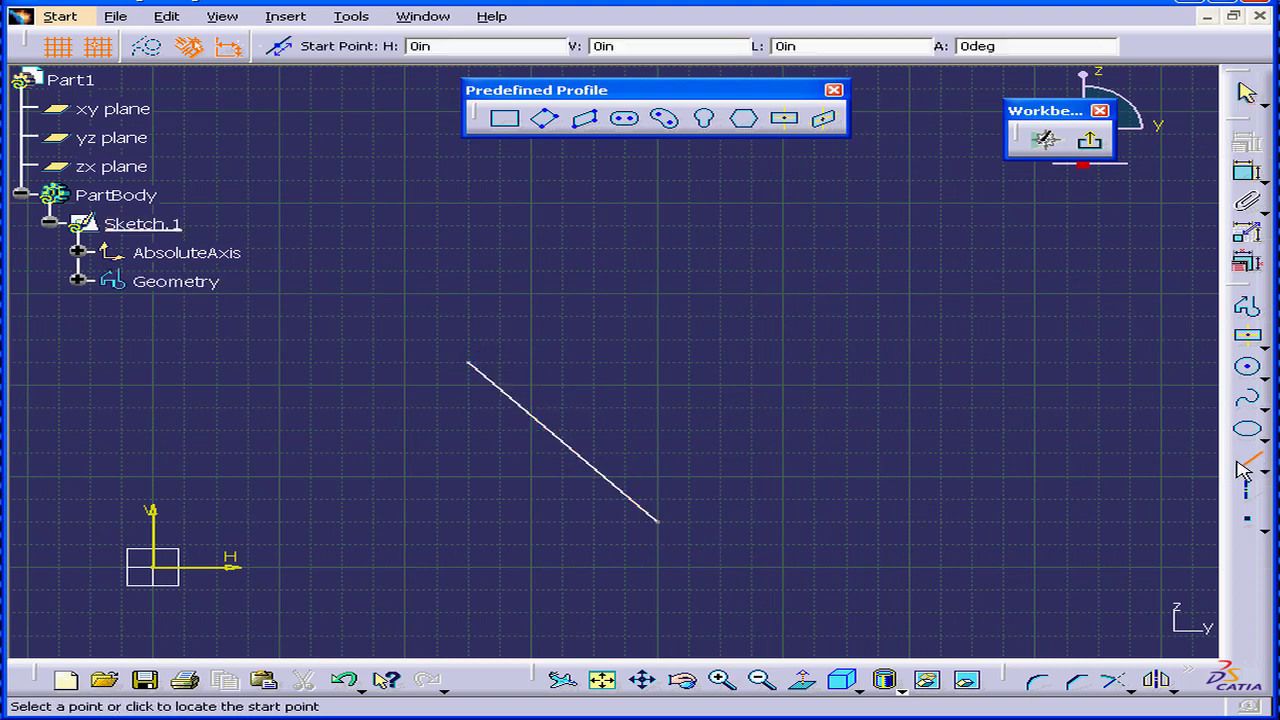
click(657, 383)
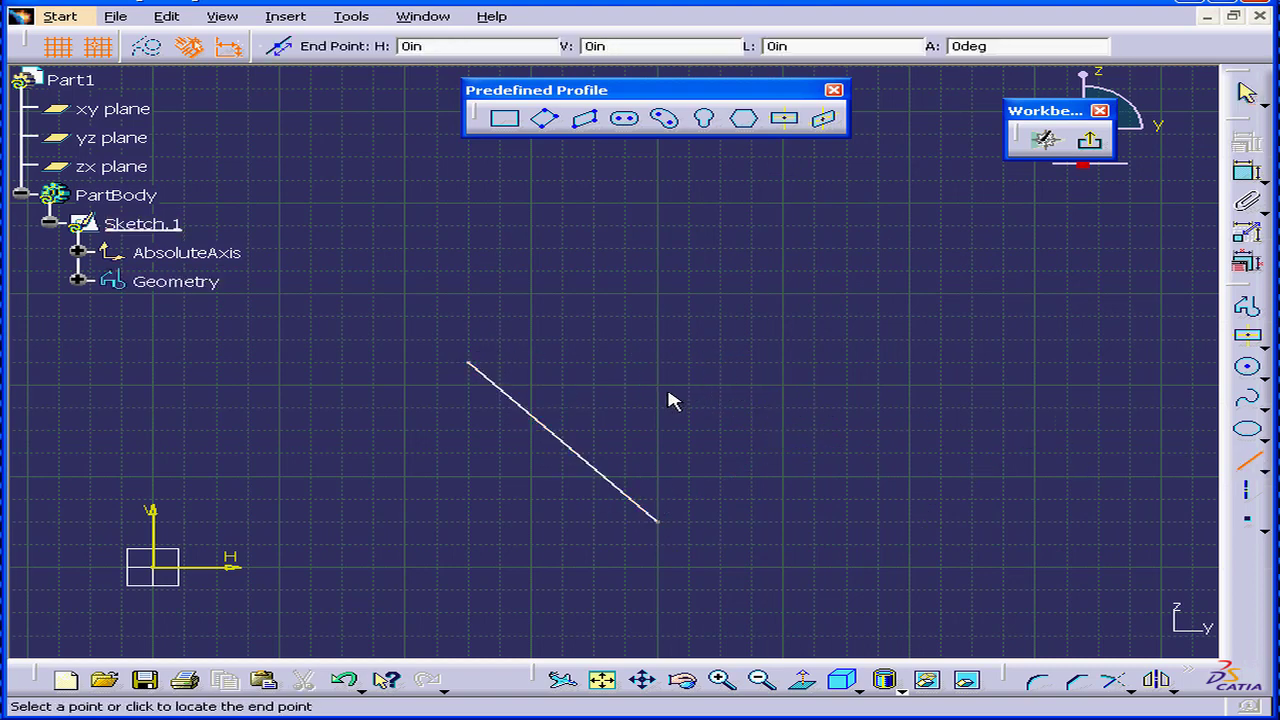
click(877, 271)
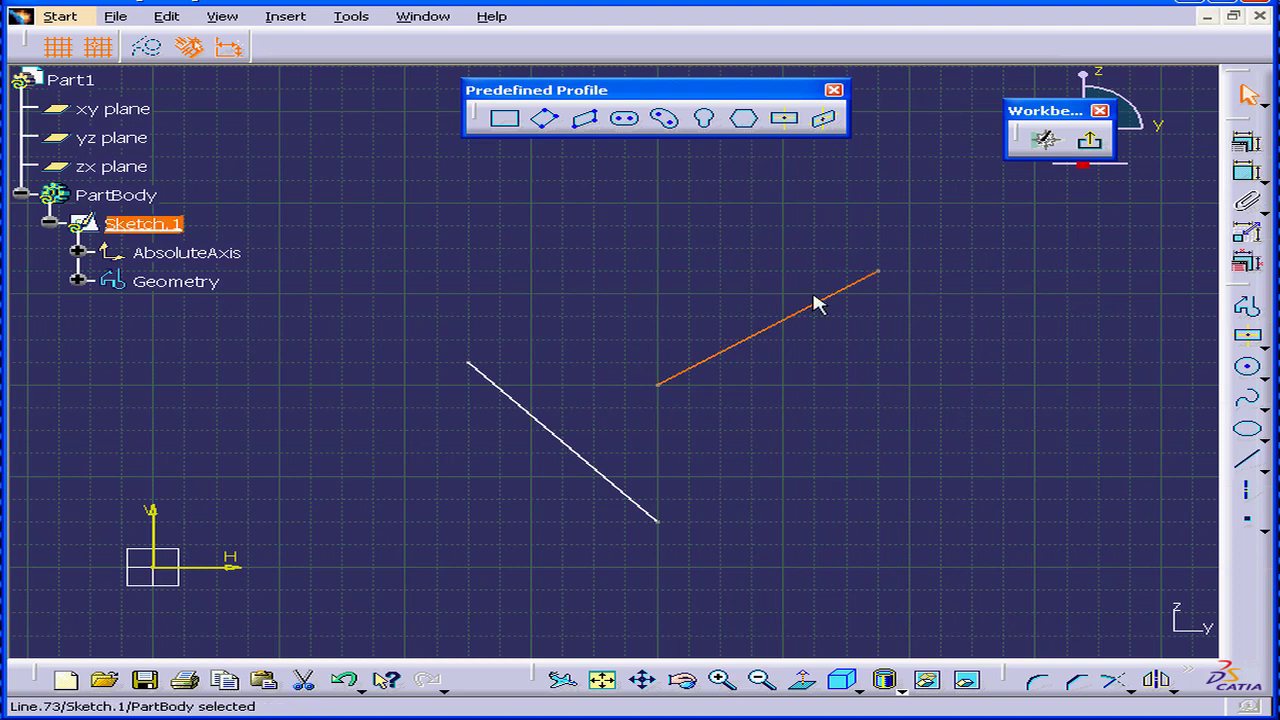
click(770, 254)
Step: Build a Centered Parallelogram on the up-sloping and down-sloping lines, with its corner placed to the right
click(824, 120)
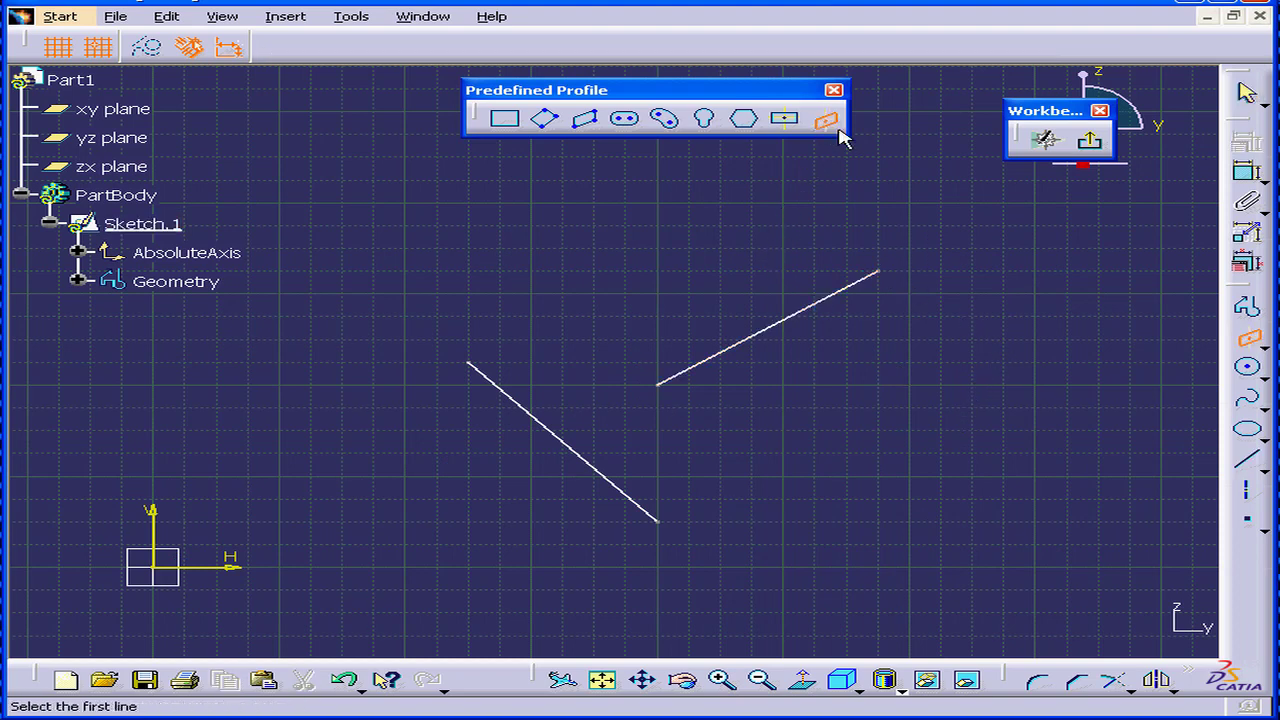
click(766, 330)
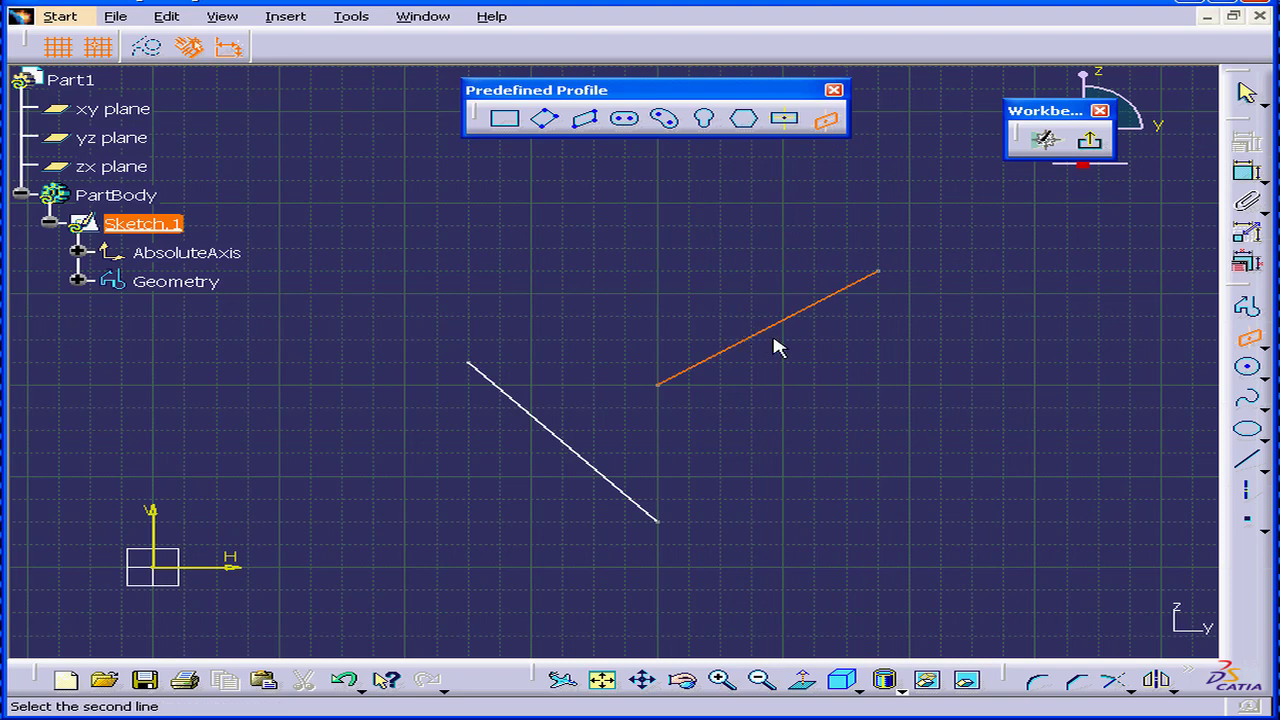
click(612, 478)
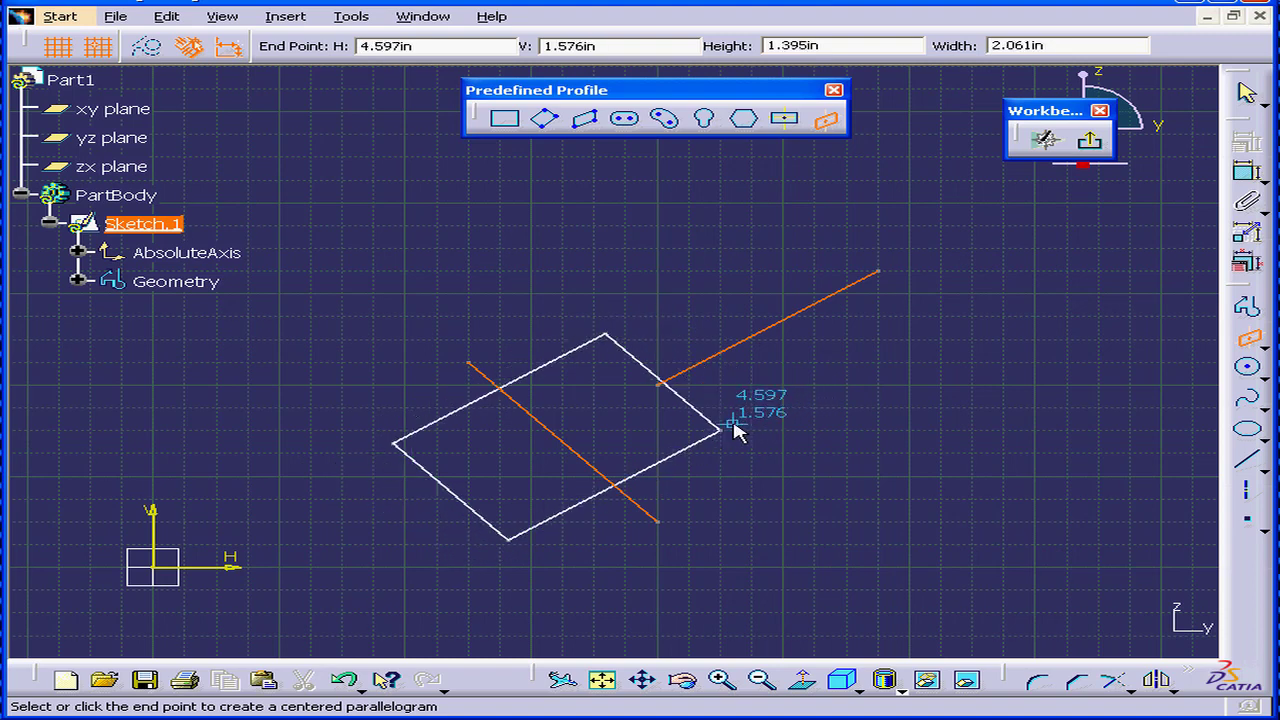
click(847, 384)
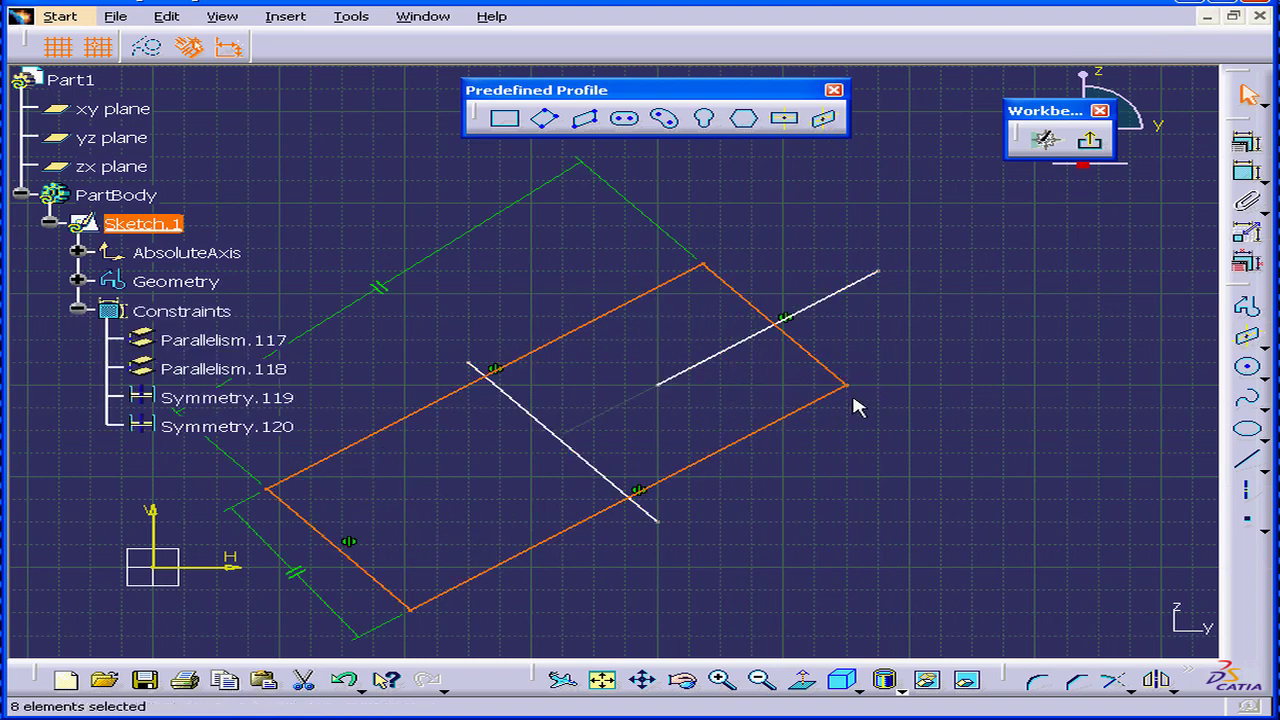
click(805, 490)
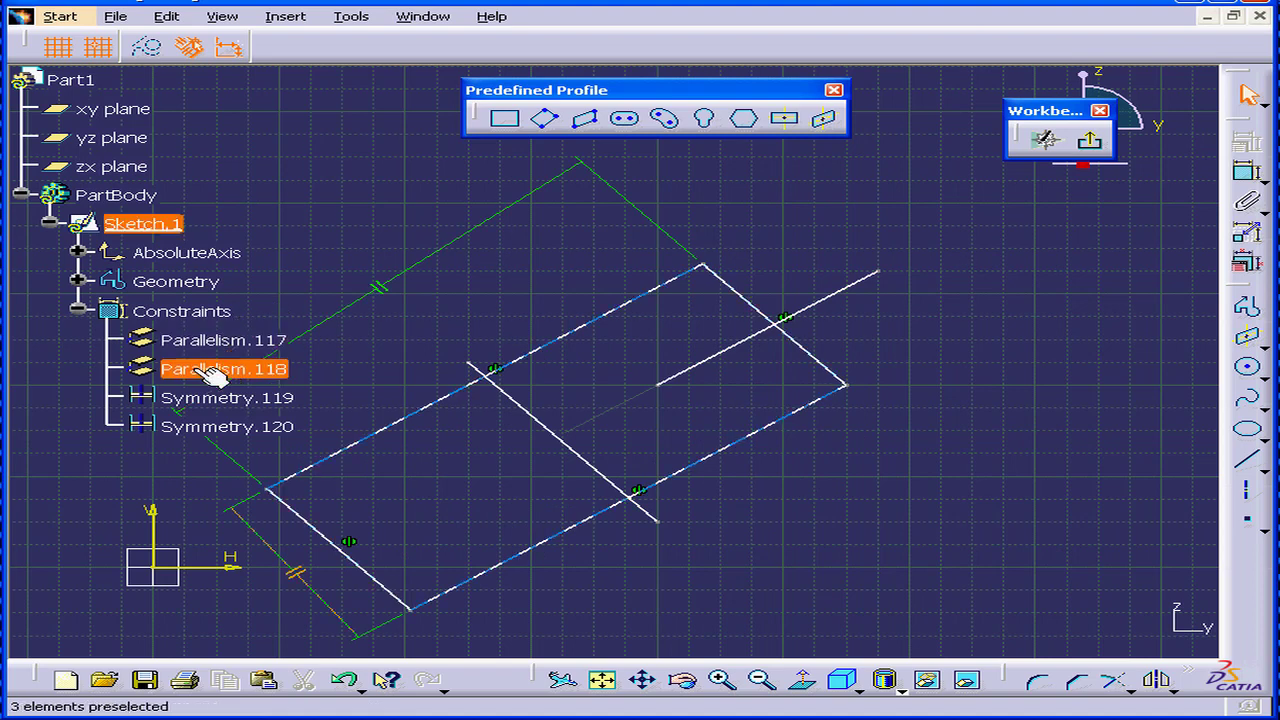